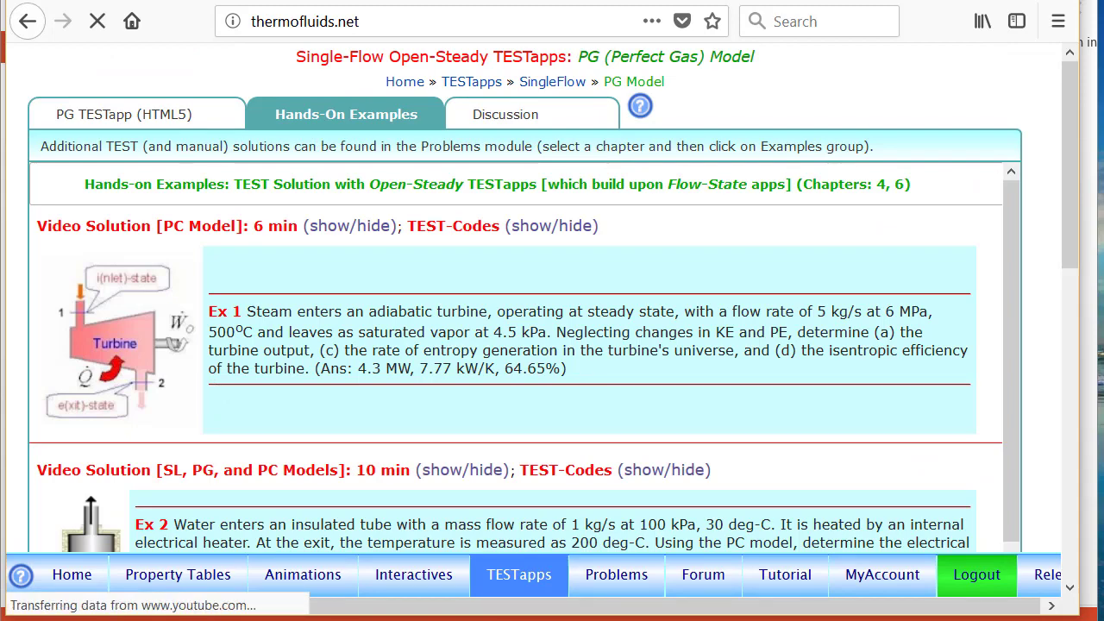
Show the TEST-codes for the insulated air turbine example (4 MPa, 600 deg-C) and select the whole code block for copying
scroll(1072, 270, down, 3)
scroll(1072, 270, down, 5)
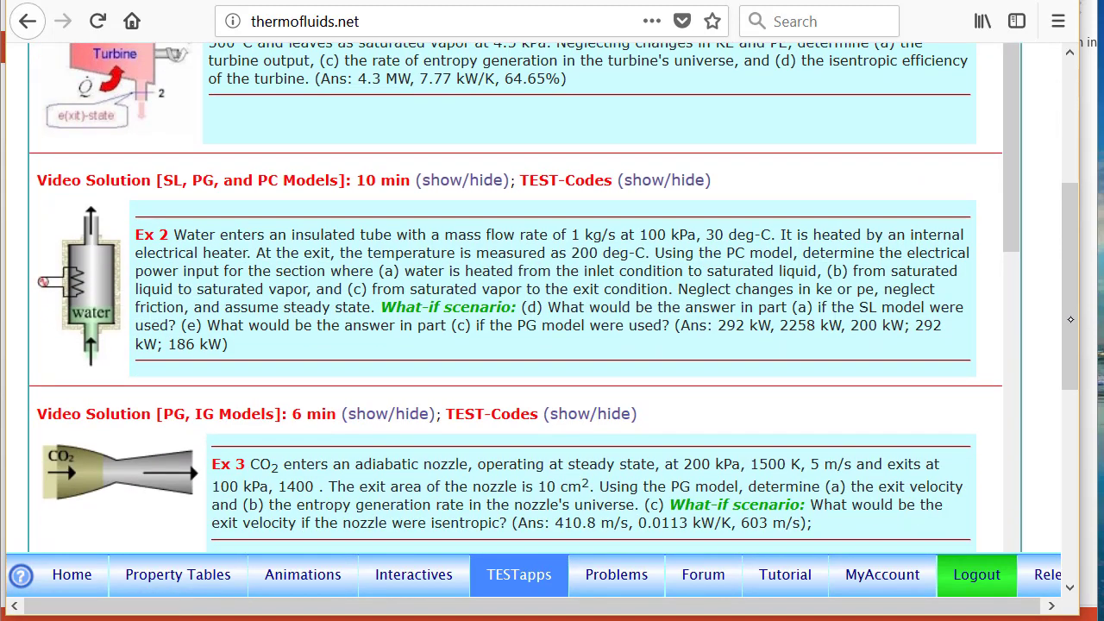
scroll(1012, 178, down, 3)
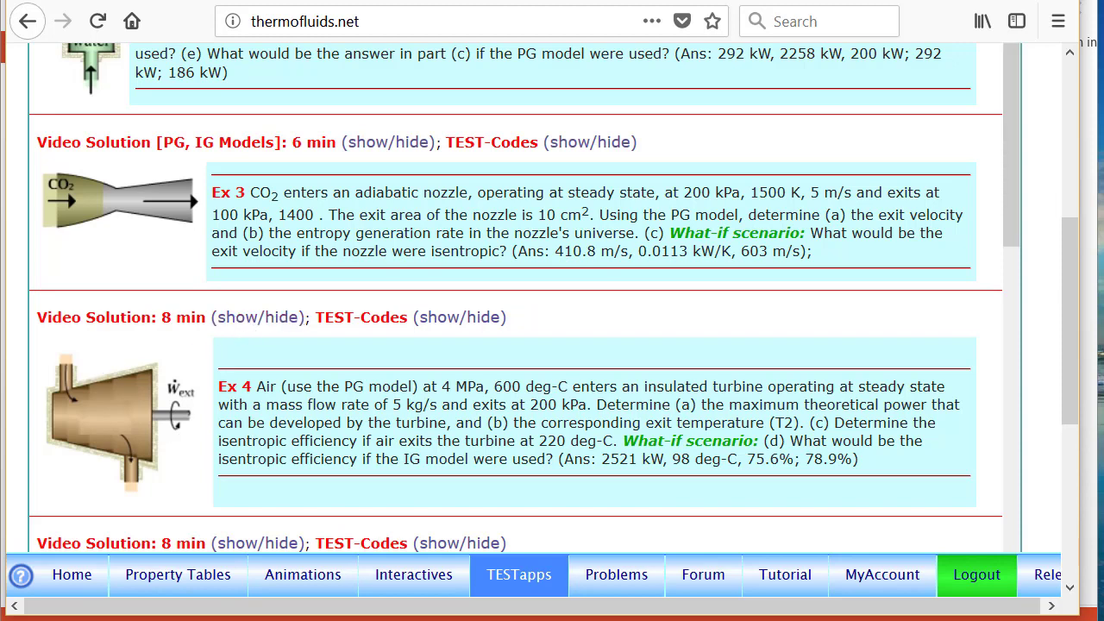
drag(1071, 382, 1071, 384)
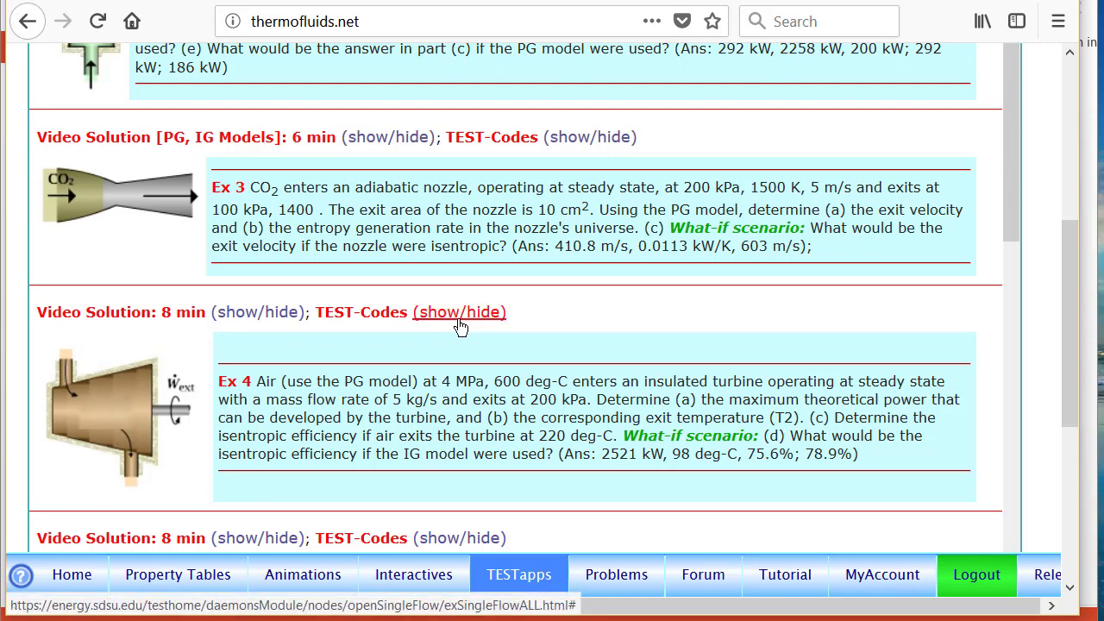
click(460, 313)
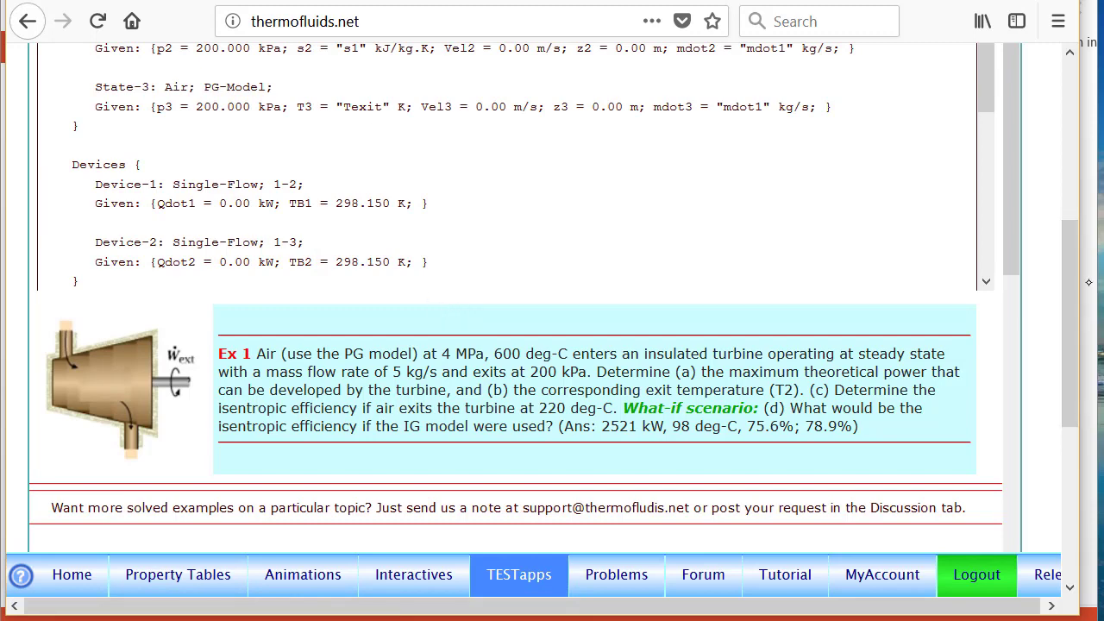
drag(1089, 282, 1089, 218)
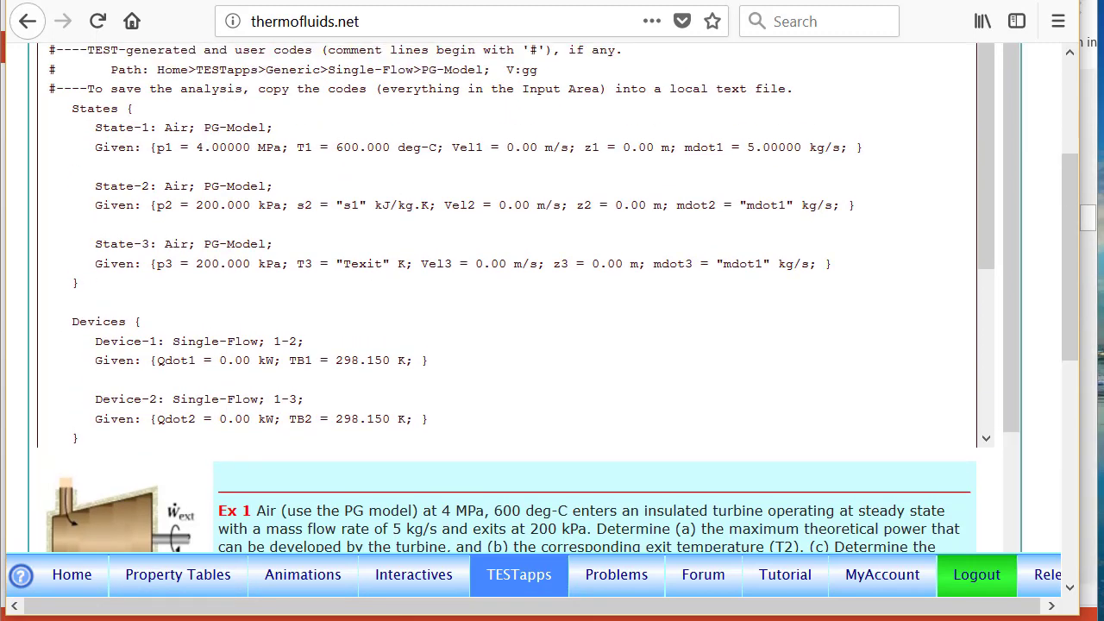
key(ctrl+a)
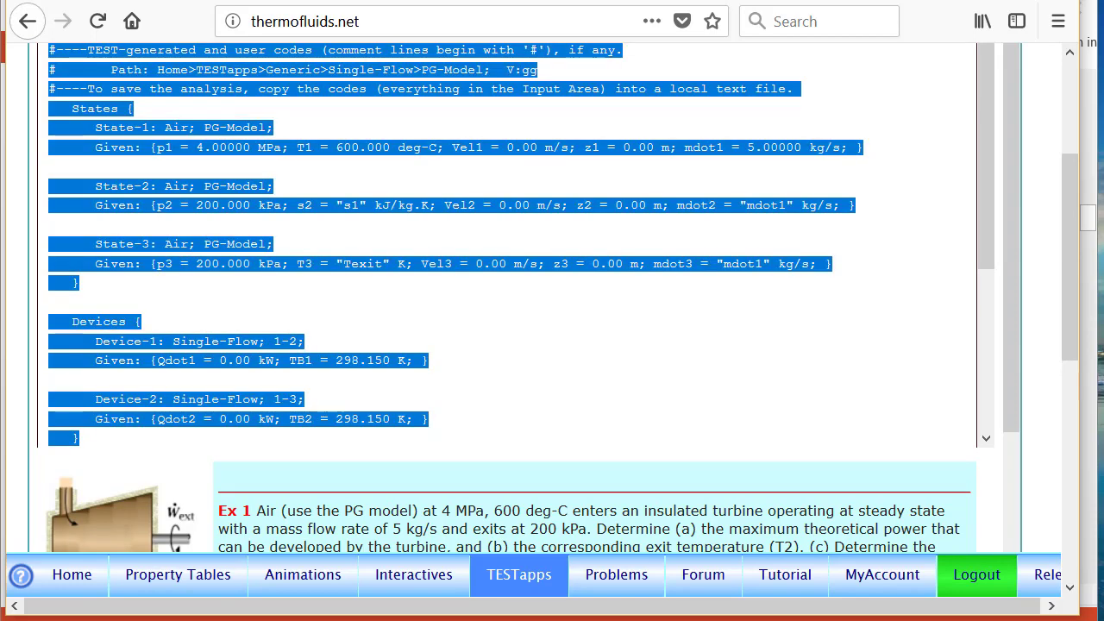
Paste the copied TEST-codes into the PG TESTapp's code input area, load them, and check the detailed output through the turbine efficiency
drag(1070, 221, 1070, 124)
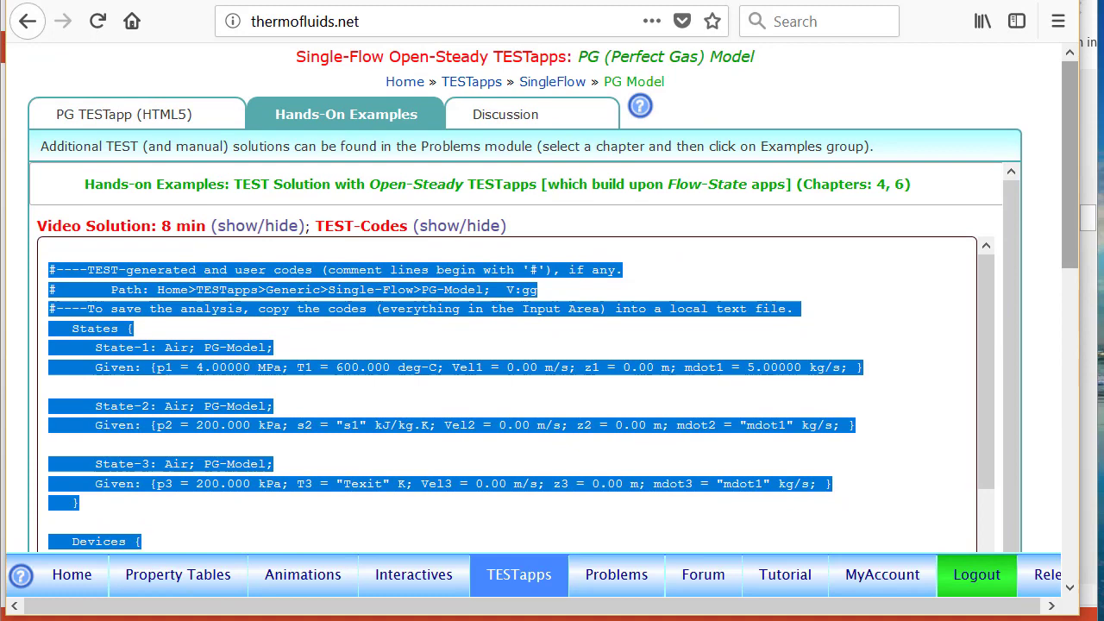
click(151, 125)
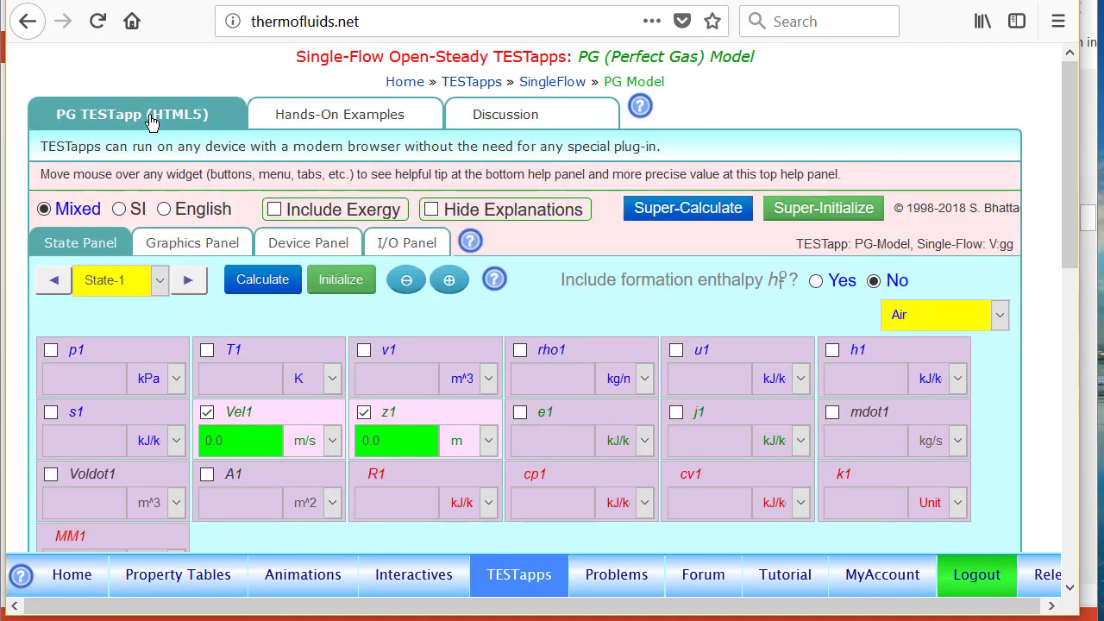
click(416, 246)
click(95, 455)
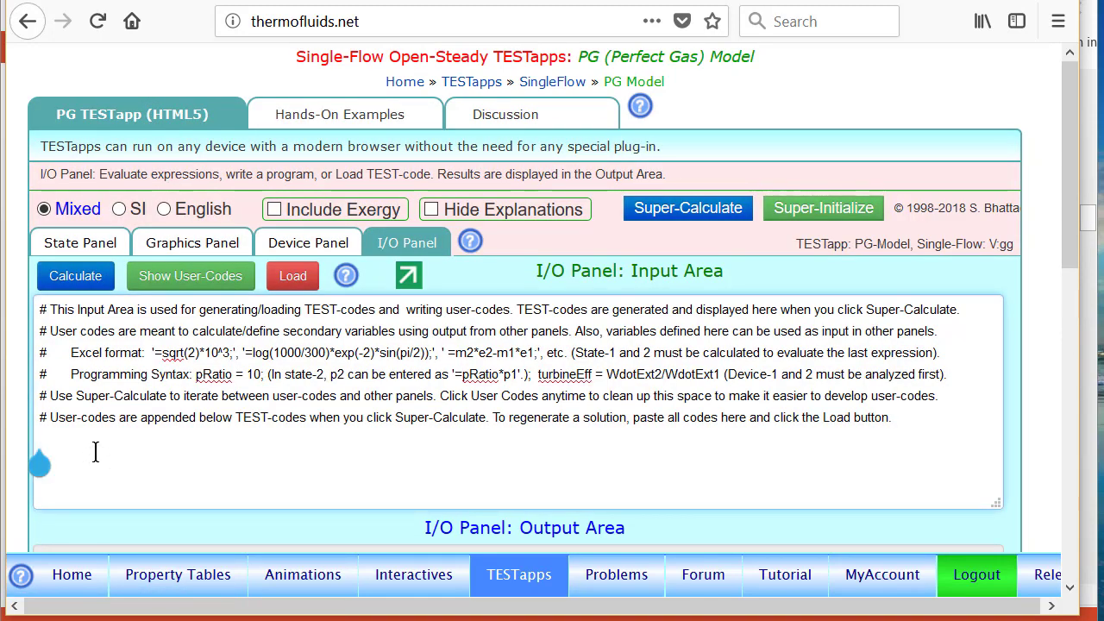
key(ctrl+v)
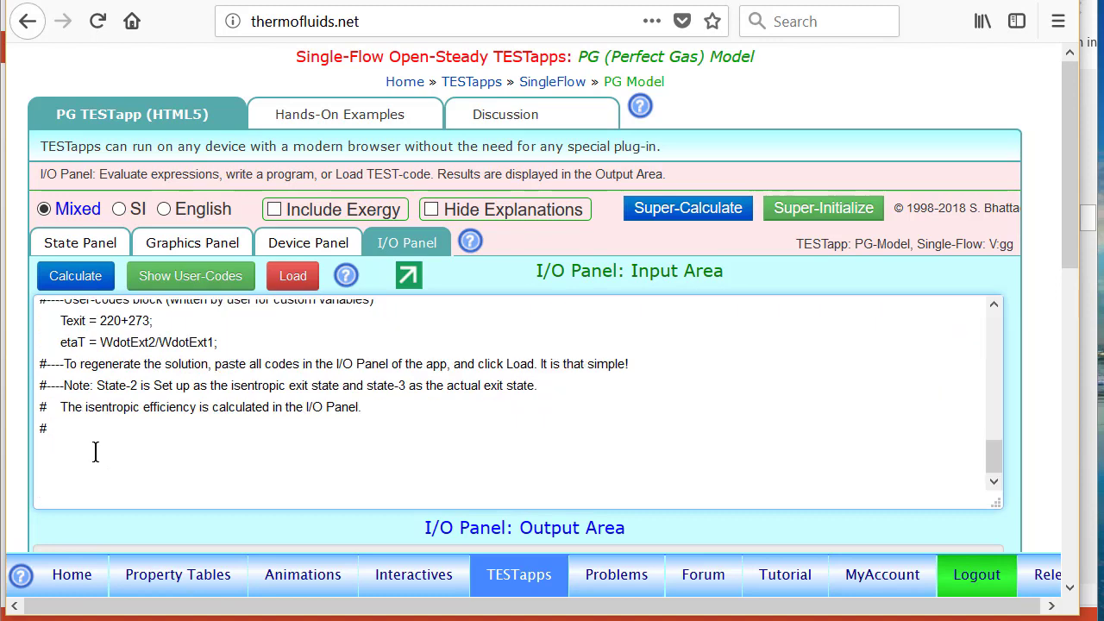
click(293, 281)
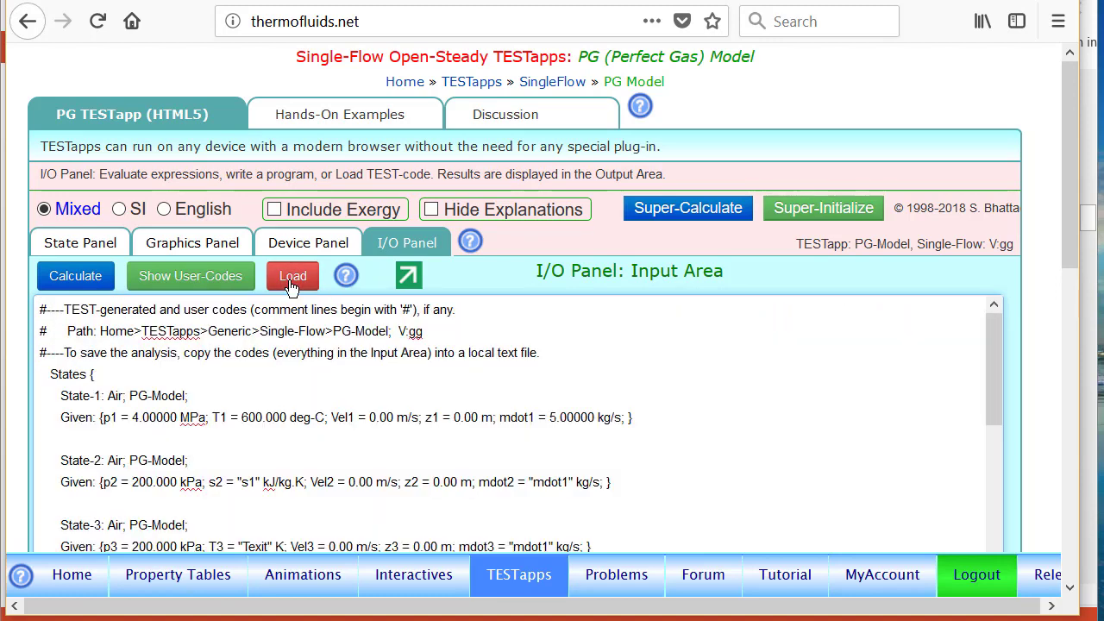
drag(1073, 175, 1064, 406)
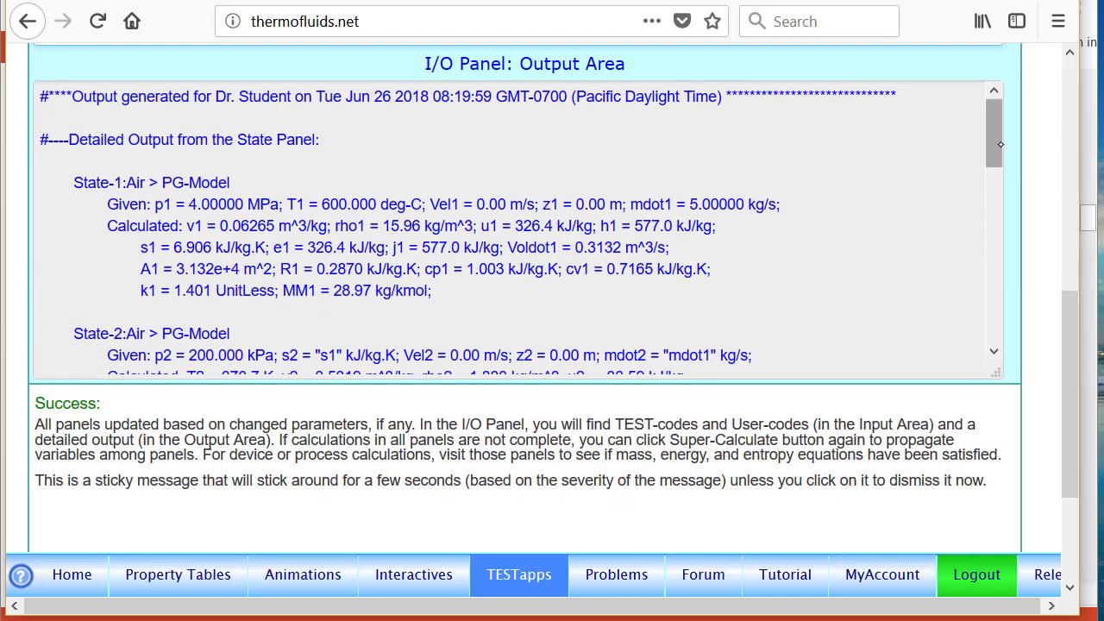
drag(1000, 144, 995, 325)
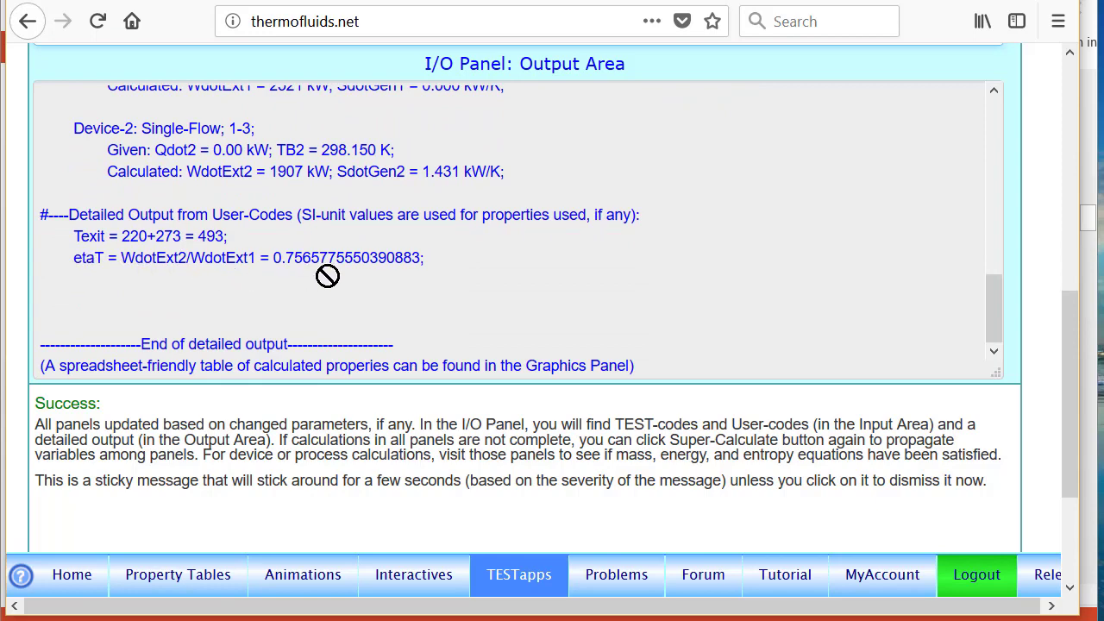
Show the State-1 properties and include exergy in the analysis, noting the added phi1 and psi1 variables
drag(1069, 324, 1069, 92)
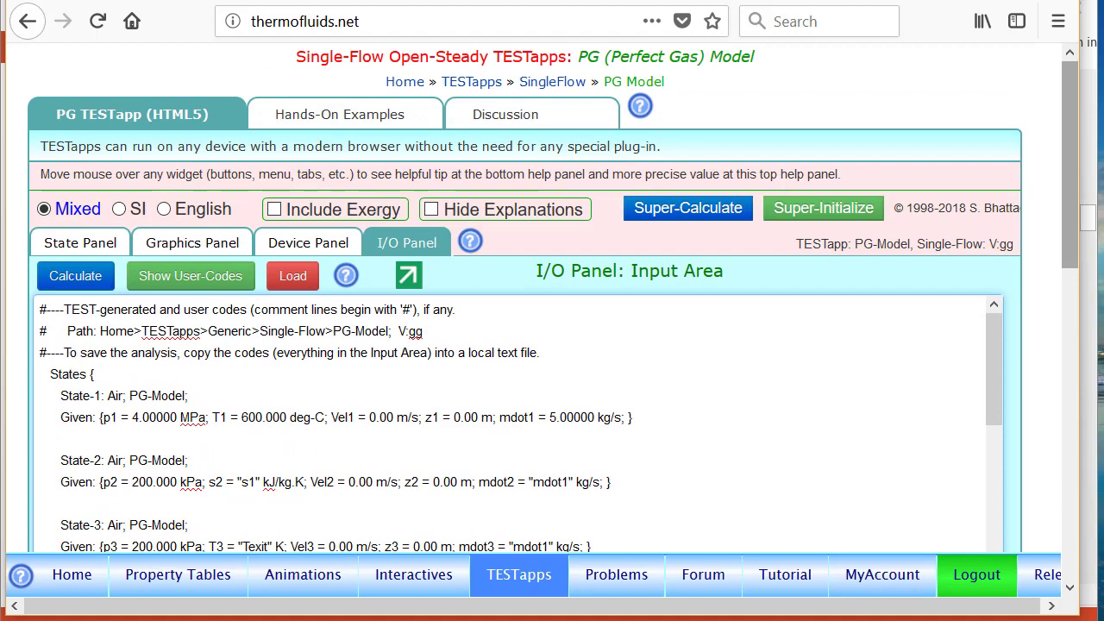
click(76, 244)
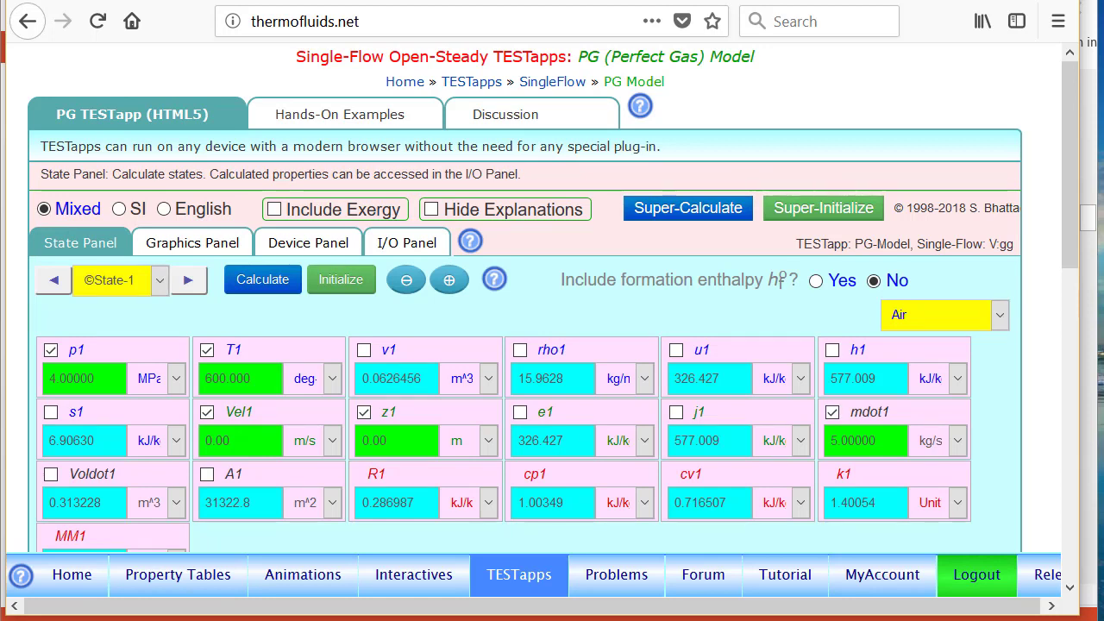
click(276, 214)
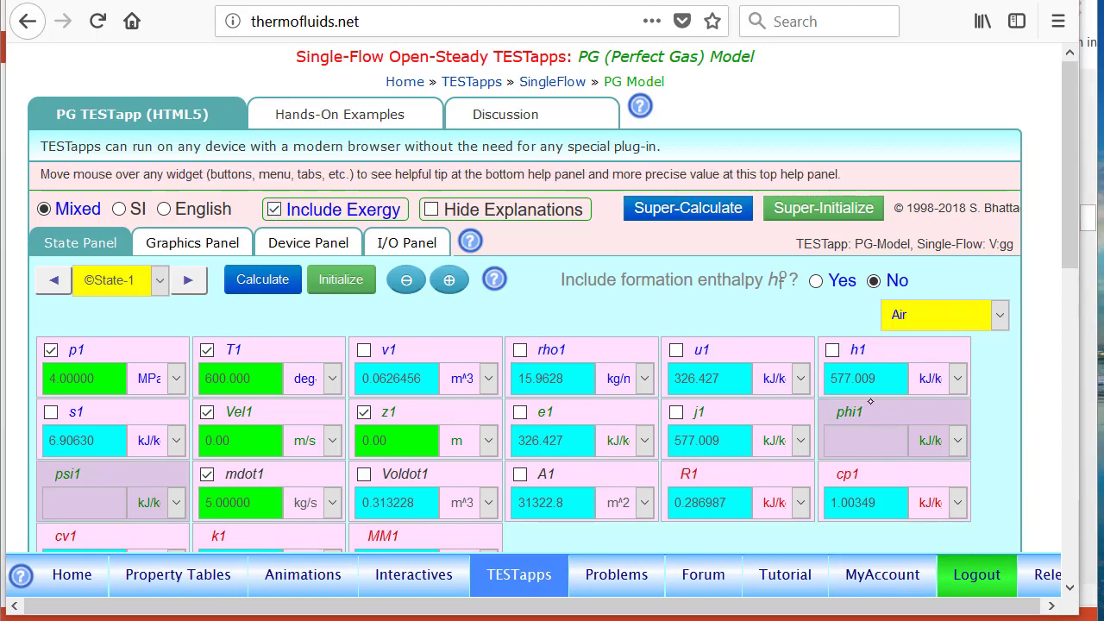
mouse_move(870, 401)
mouse_down()
mouse_move(897, 442)
mouse_move(854, 395)
mouse_up()
mouse_move(93, 447)
mouse_down()
mouse_move(53, 466)
mouse_move(108, 465)
mouse_up()
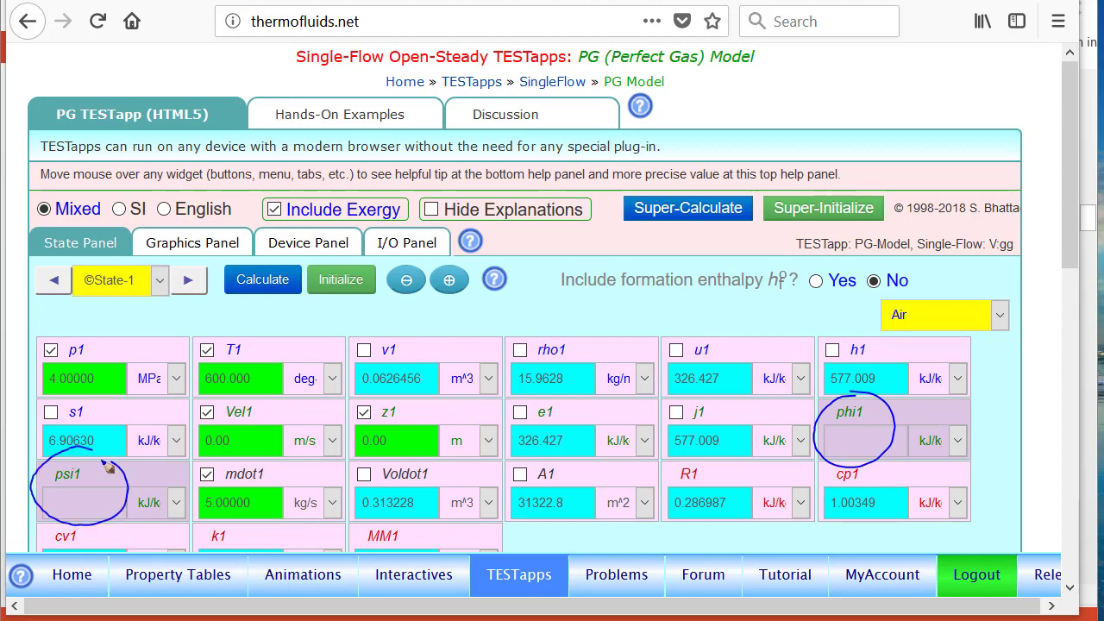
key(Escape)
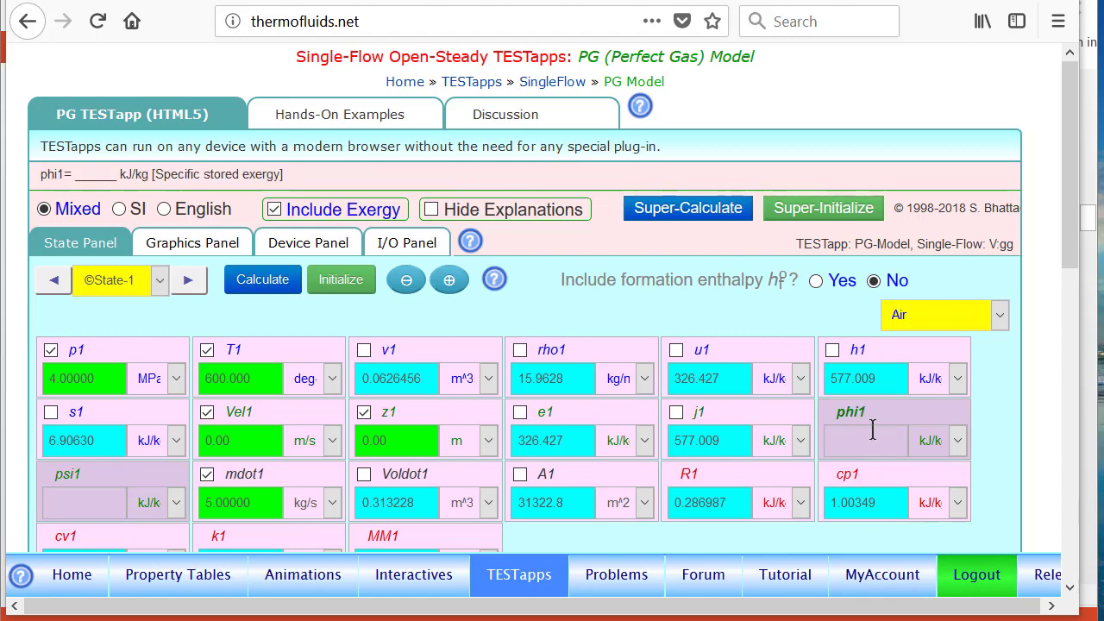
Define State-0 as the dead state with p0 100 kPa, T0 25 deg-C and mdot0 0 kg/s, and calculate it
click(53, 282)
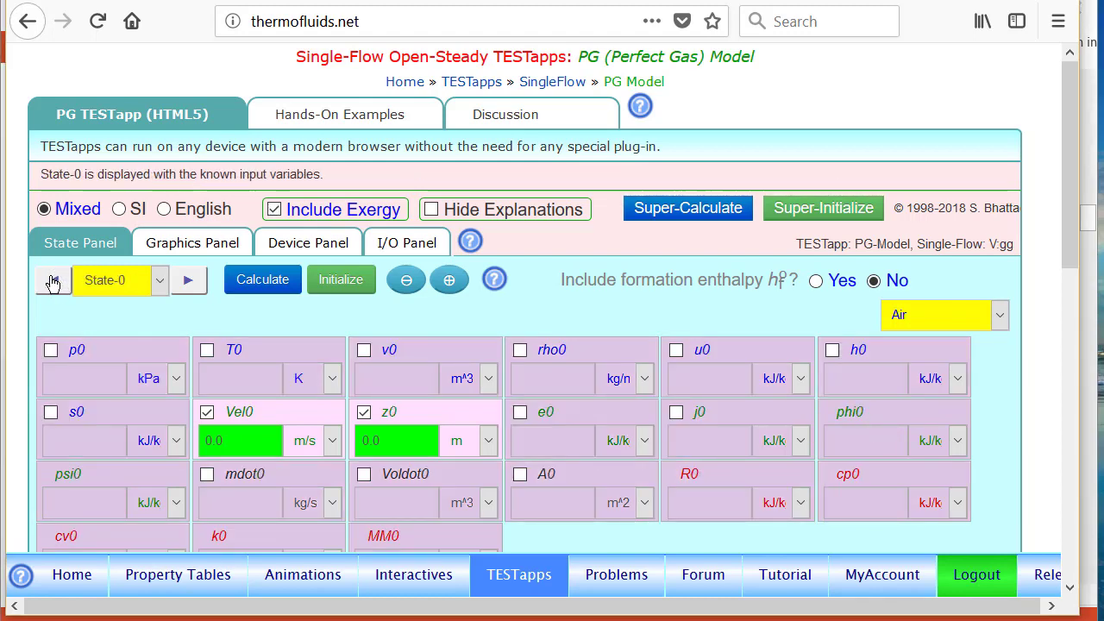
click(94, 356)
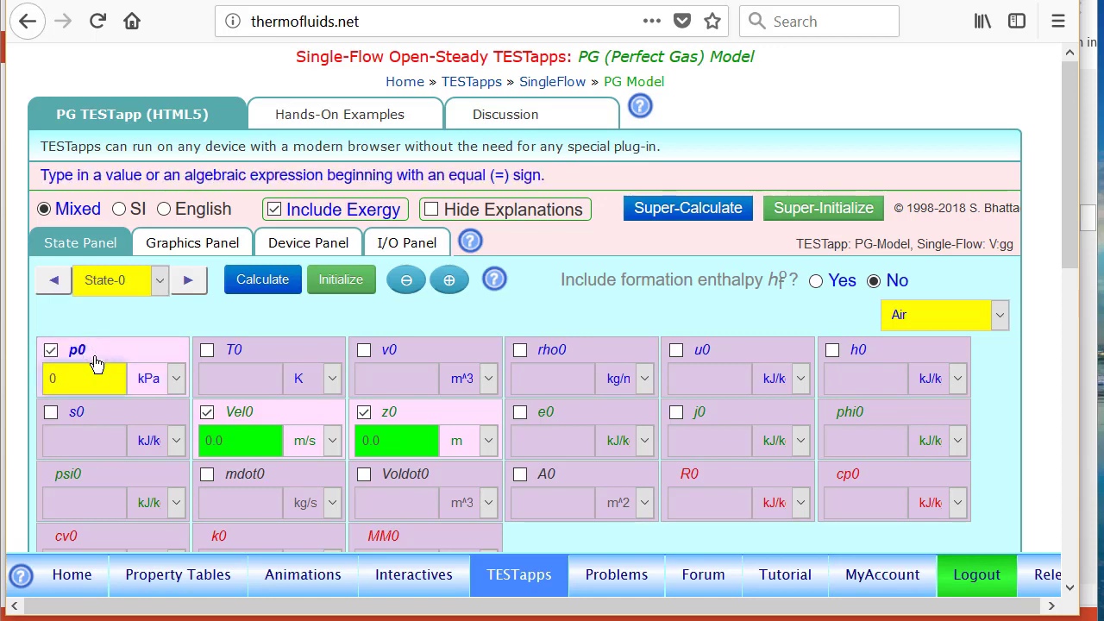
key(BackSpace)
text(100)
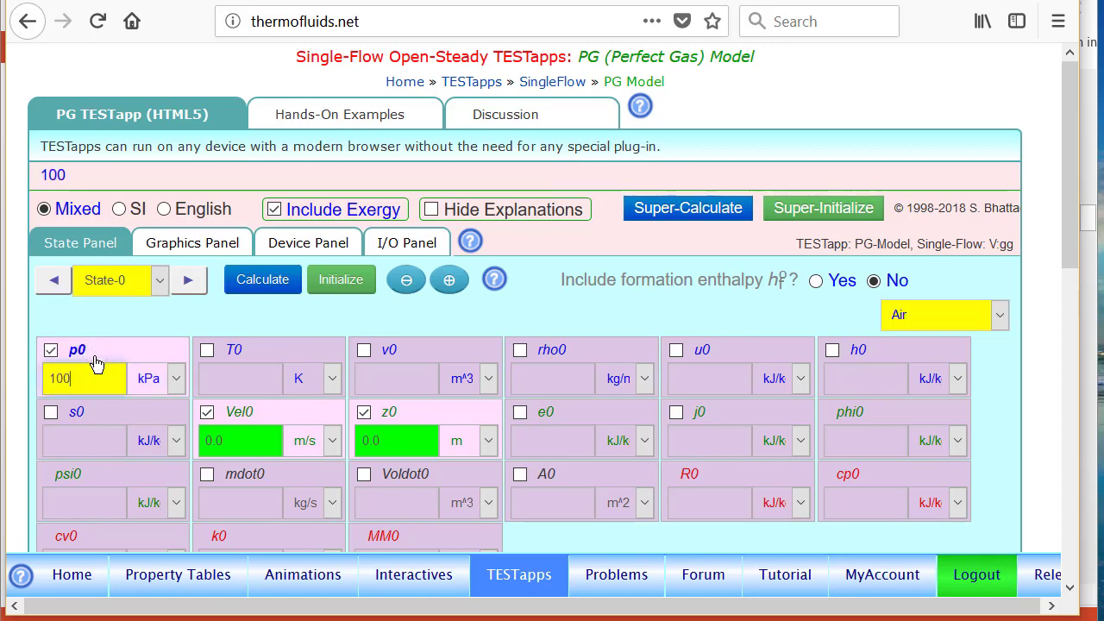
click(270, 361)
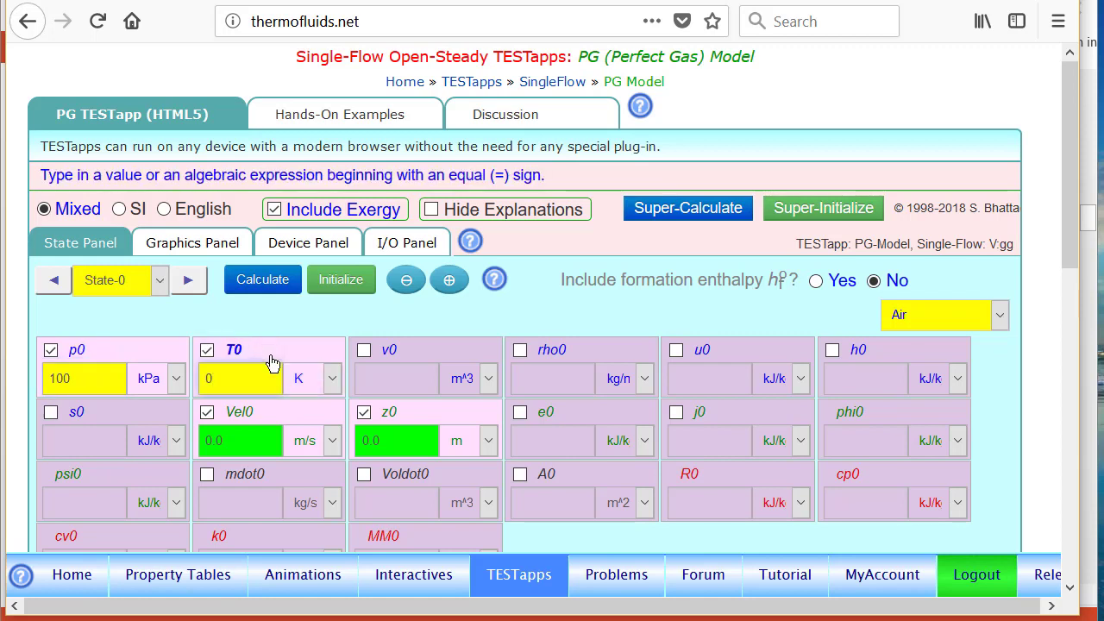
text(25)
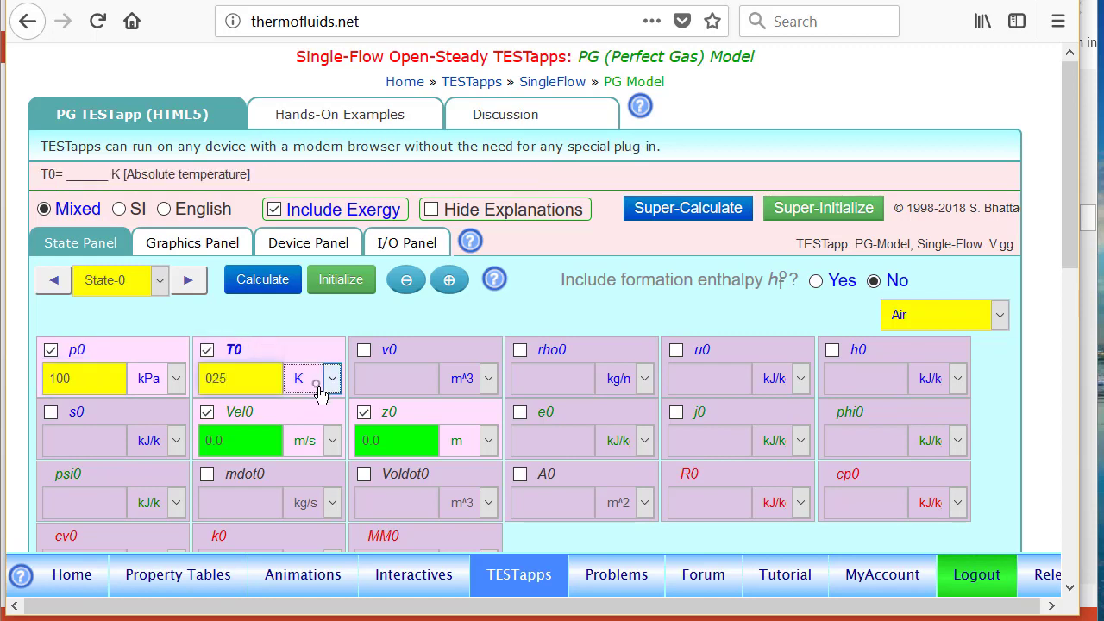
click(320, 387)
click(312, 459)
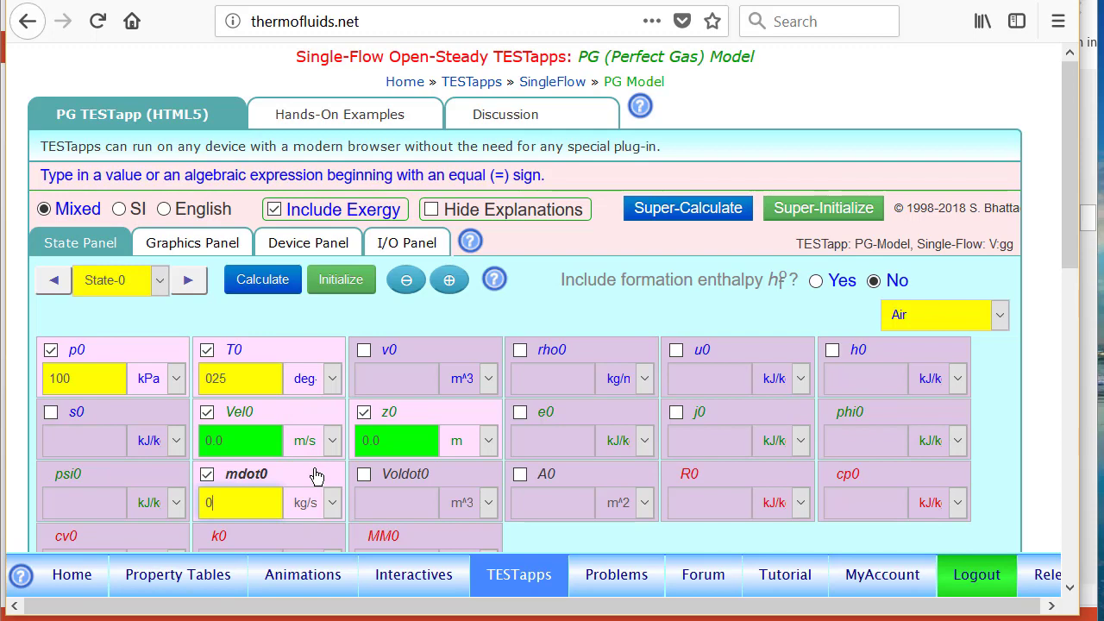
click(259, 285)
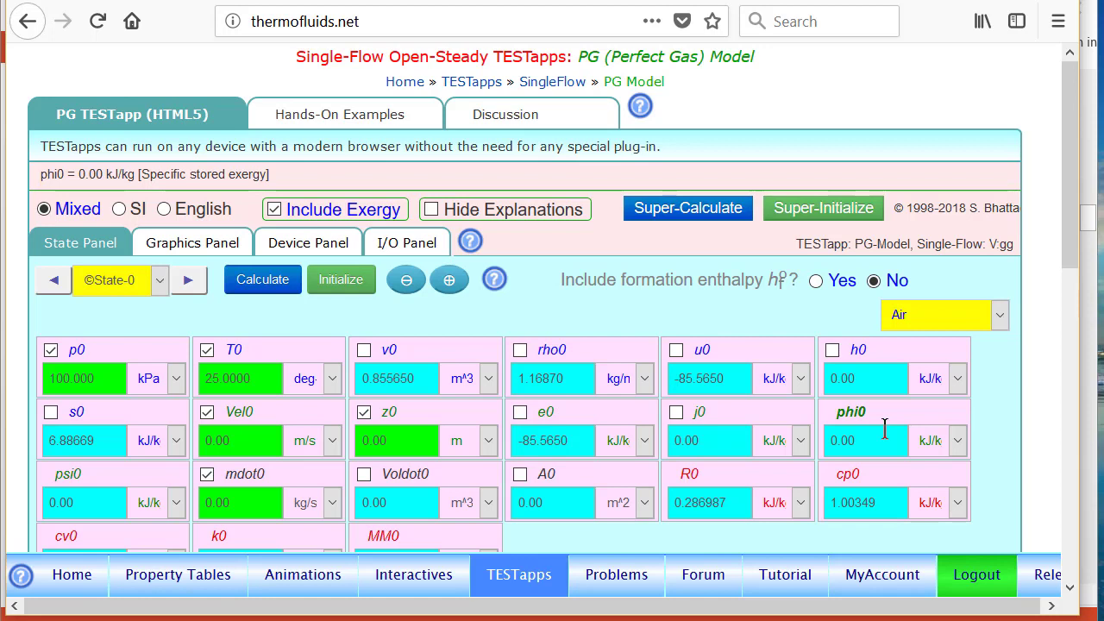
Go through State-1, State-2 and State-3 to check their phi and psi exergy values
click(187, 279)
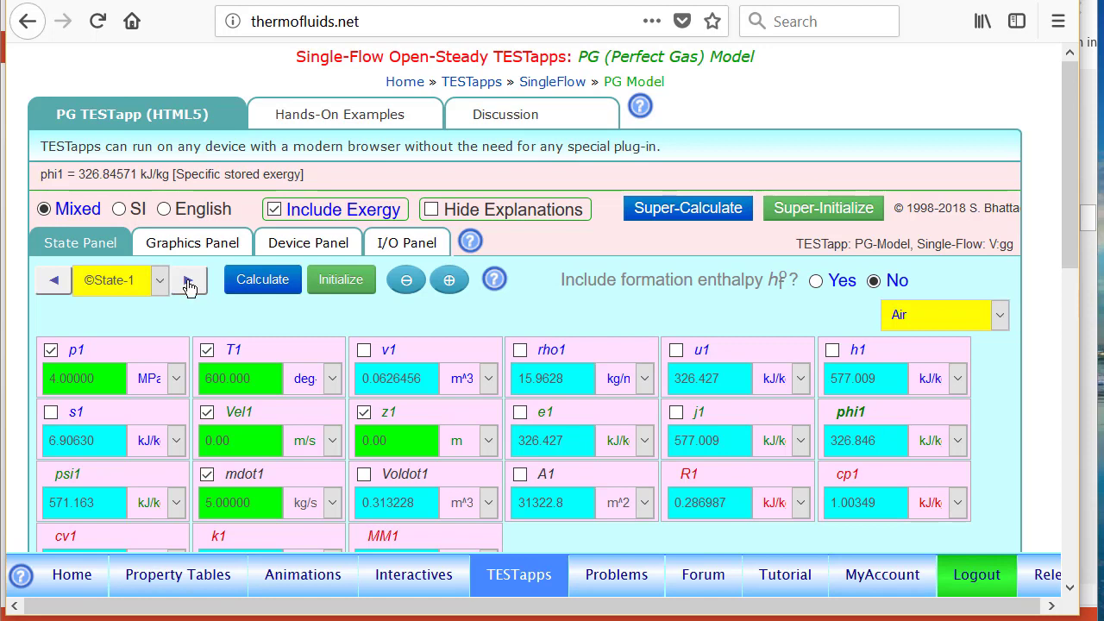
click(189, 282)
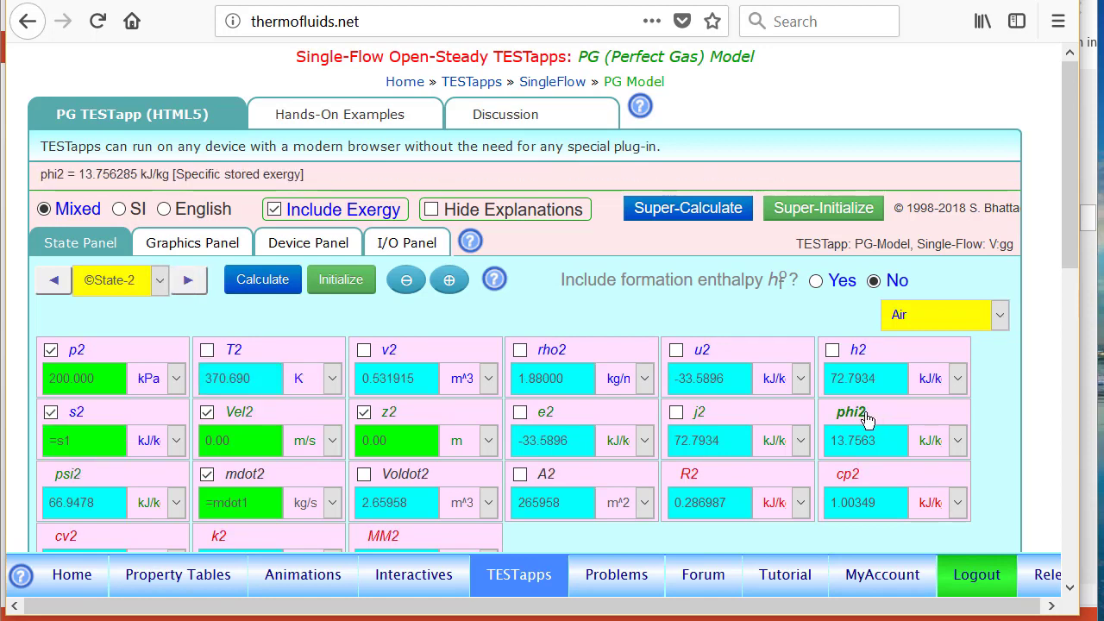
click(189, 283)
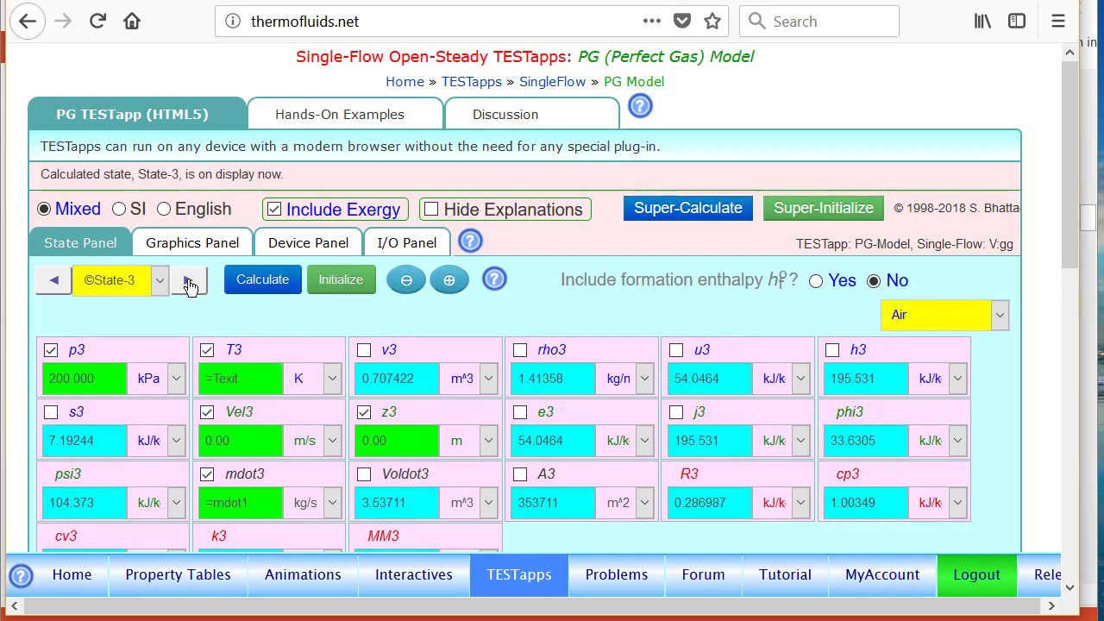
Examine the Device-1 and Device-2 analyses for their exergy variables, including Device-2's schematic and governing equations
click(407, 242)
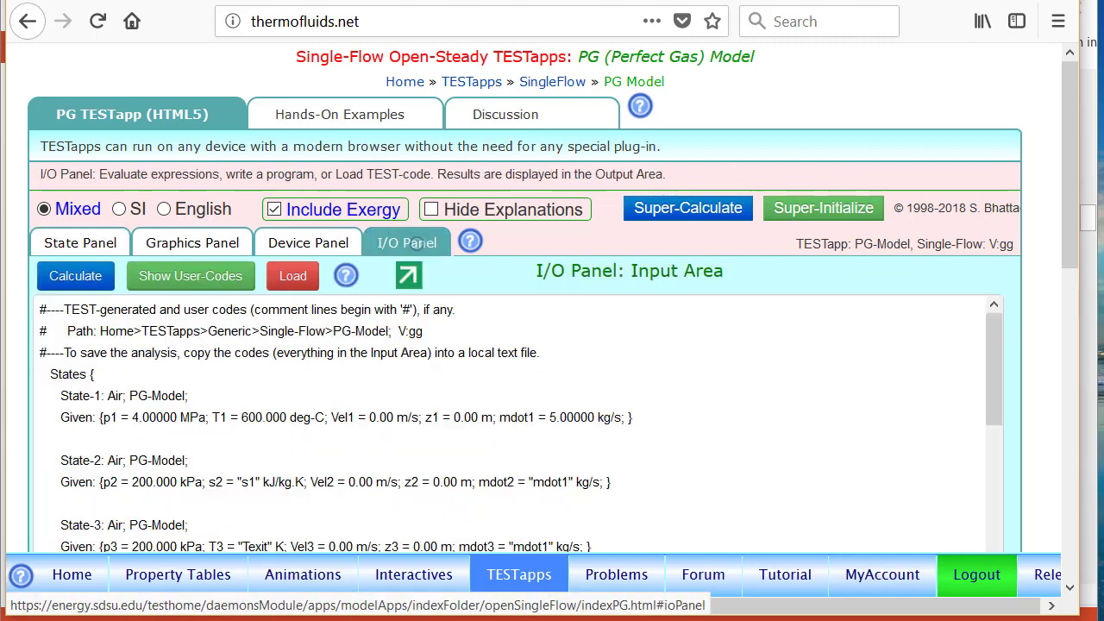
scroll(408, 242, down, 3)
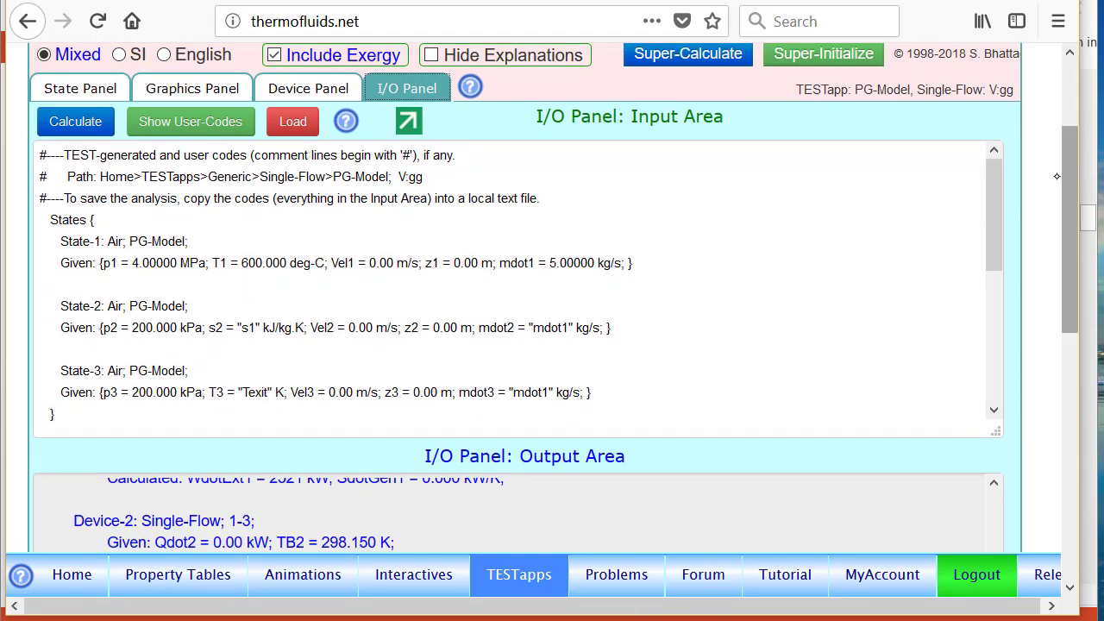
scroll(552, 297, up, 2)
click(311, 207)
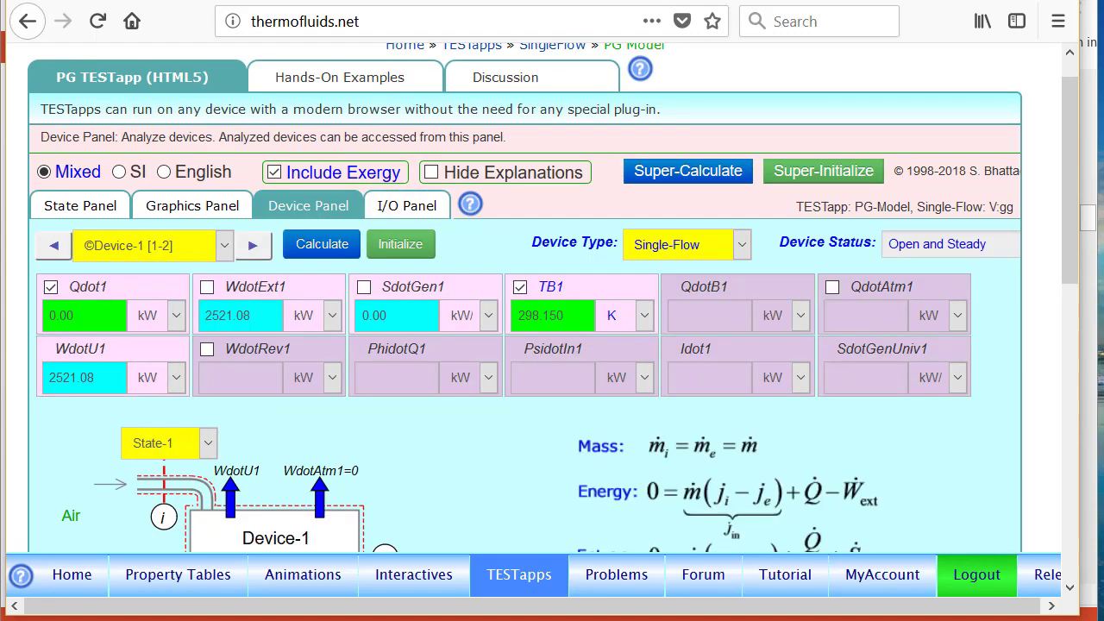
click(63, 315)
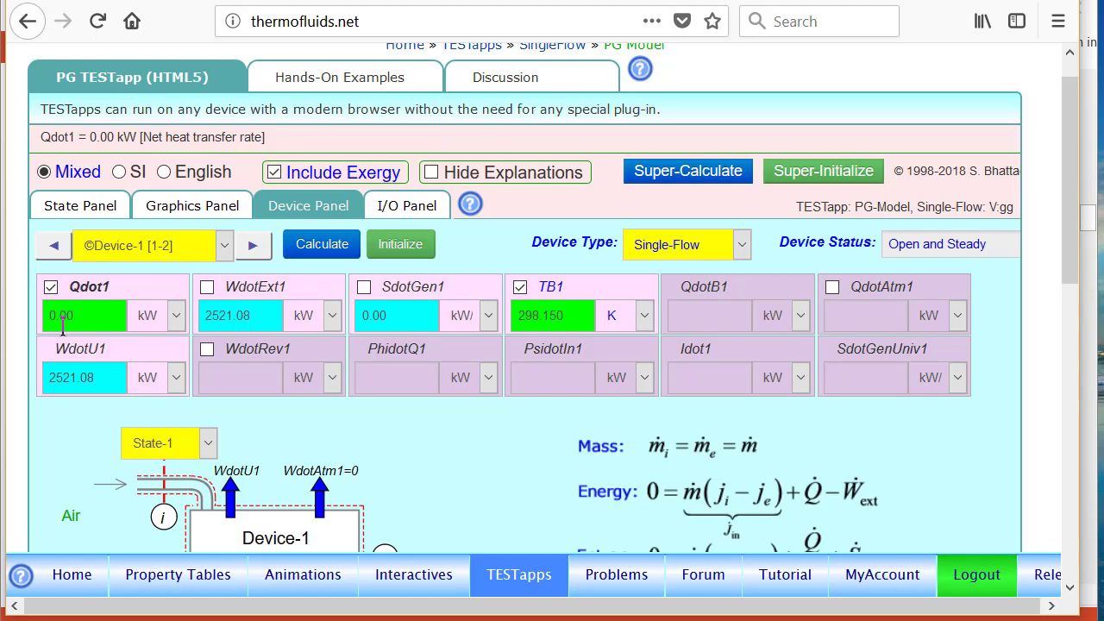
click(254, 245)
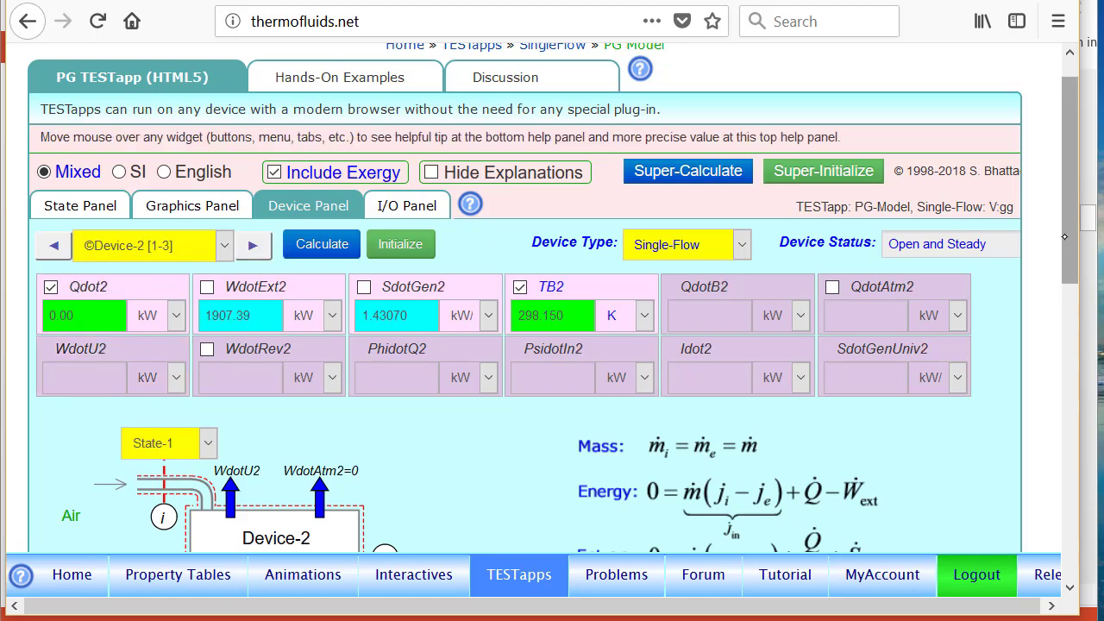
scroll(1068, 239, down, 3)
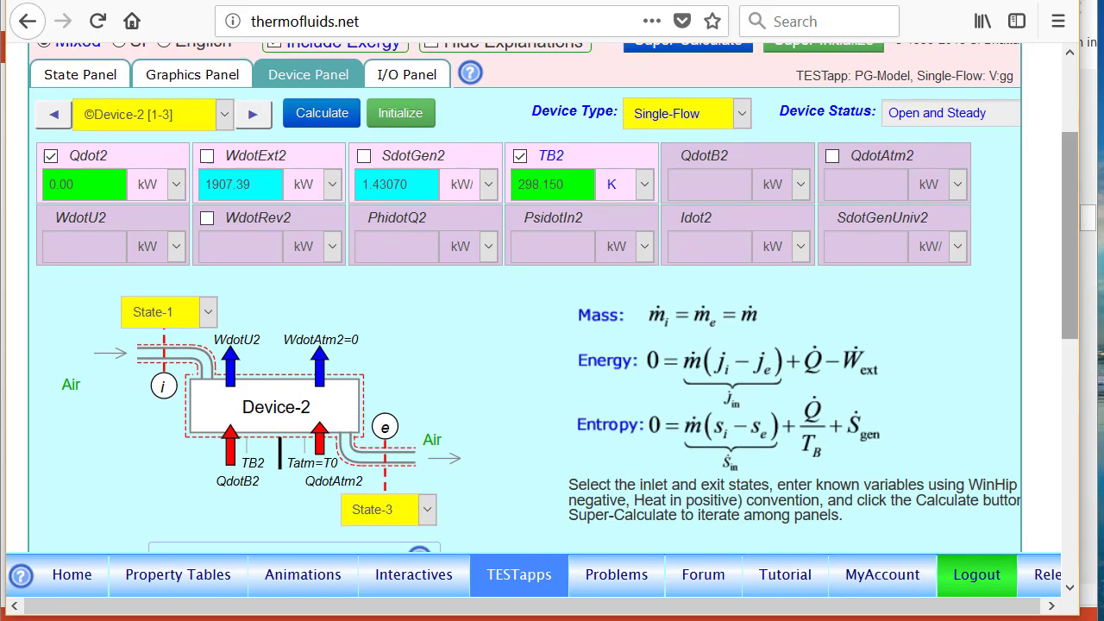
key(F10)
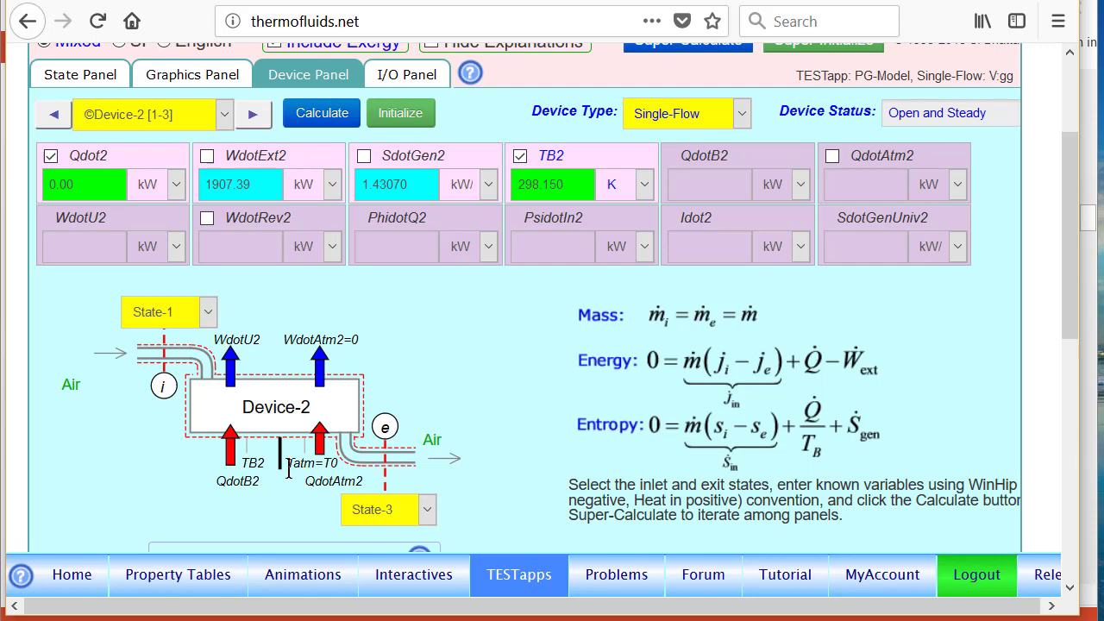
Calculate Device-2 with its atmospheric heat transfer QdotAtm2 set to 0 kW to obtain the remaining exergy variables
click(322, 114)
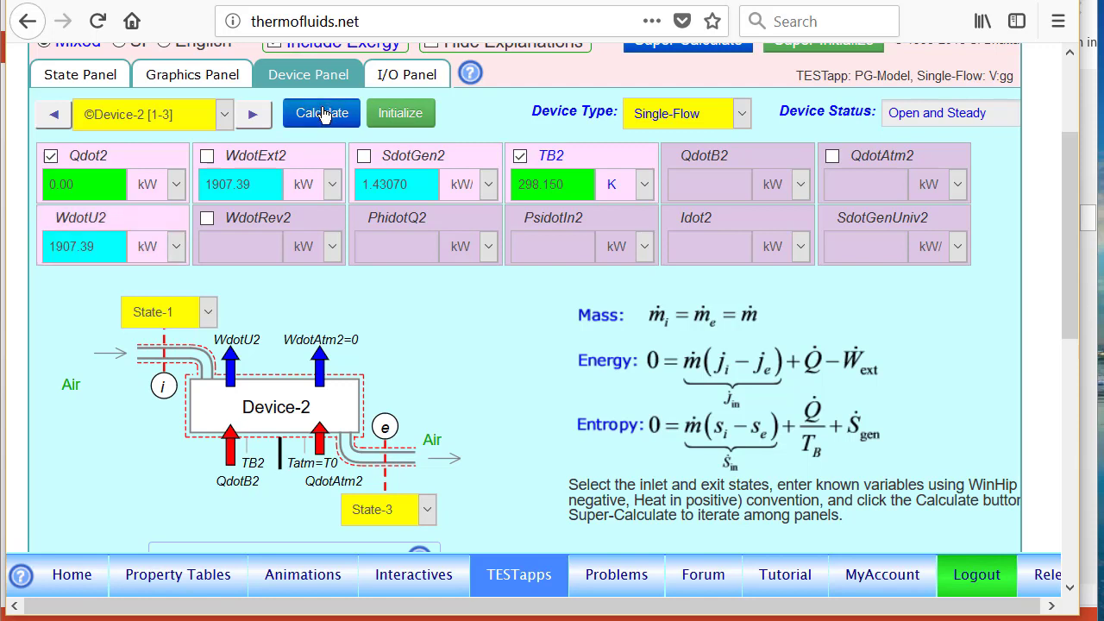
click(894, 164)
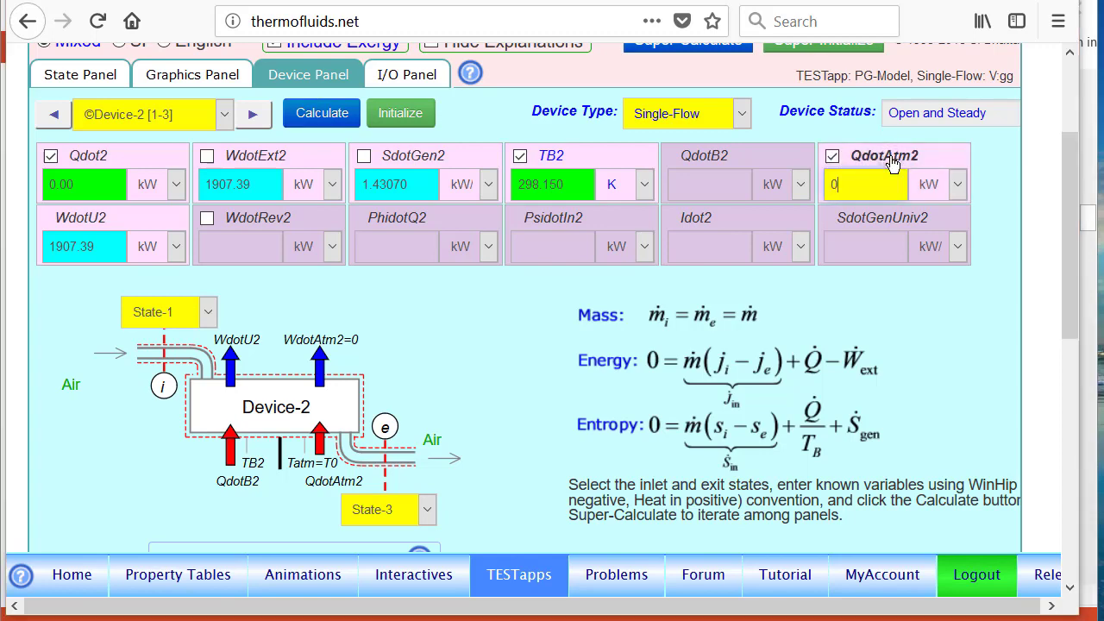
key(super)
click(944, 327)
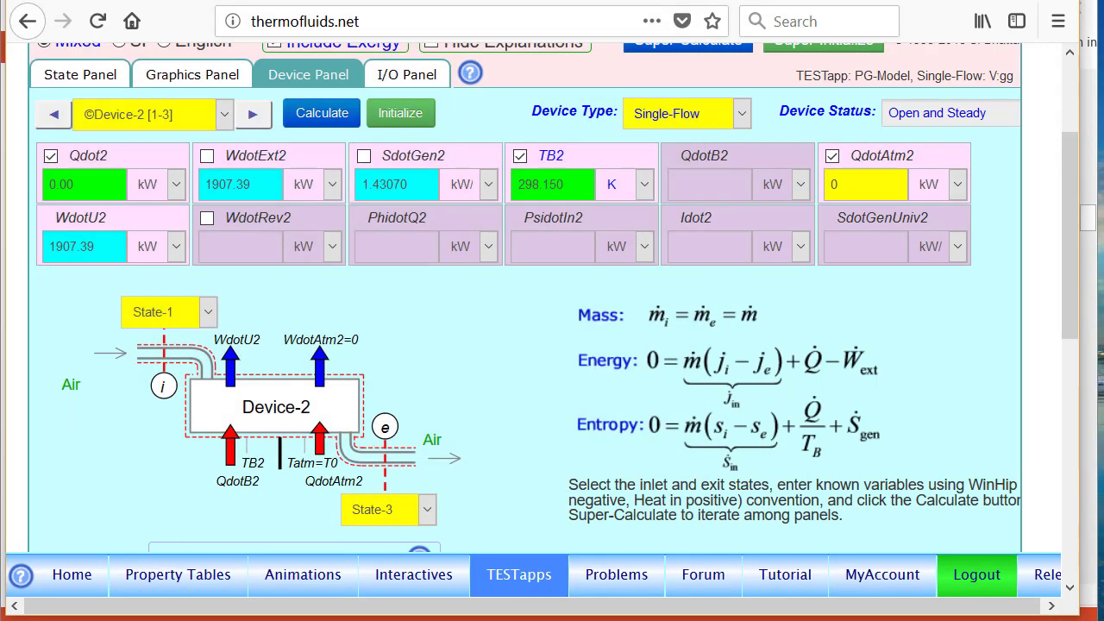
click(321, 114)
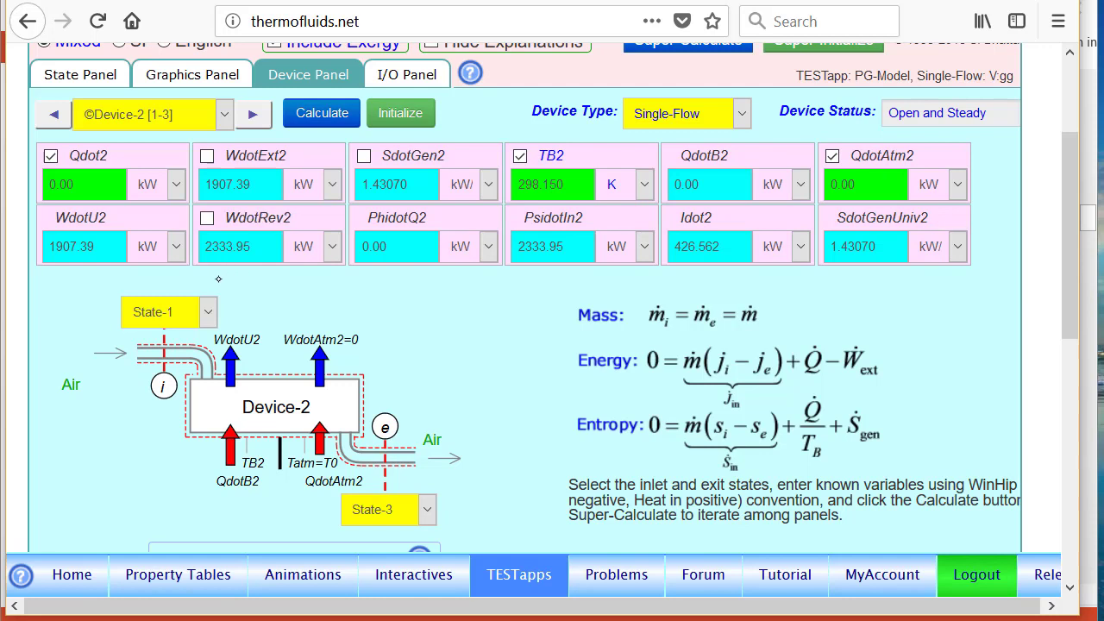
Add the exergetic efficiency expression etaExergy = WdotExt2/WdotRev2; to the user-codes block, evaluate it and check the output
click(410, 79)
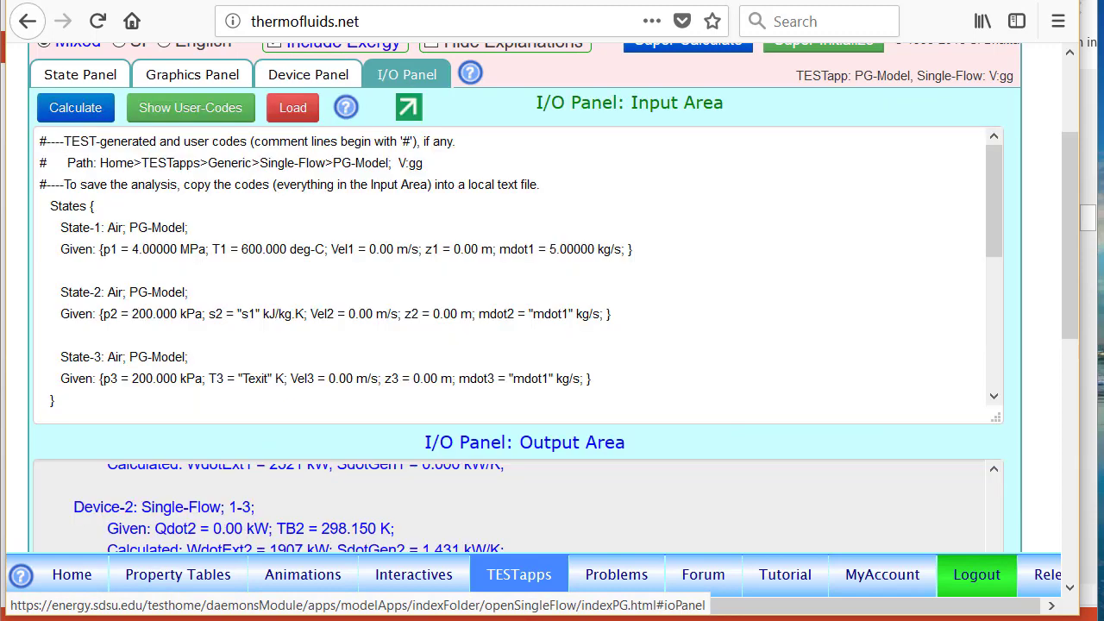
click(191, 125)
text(e)
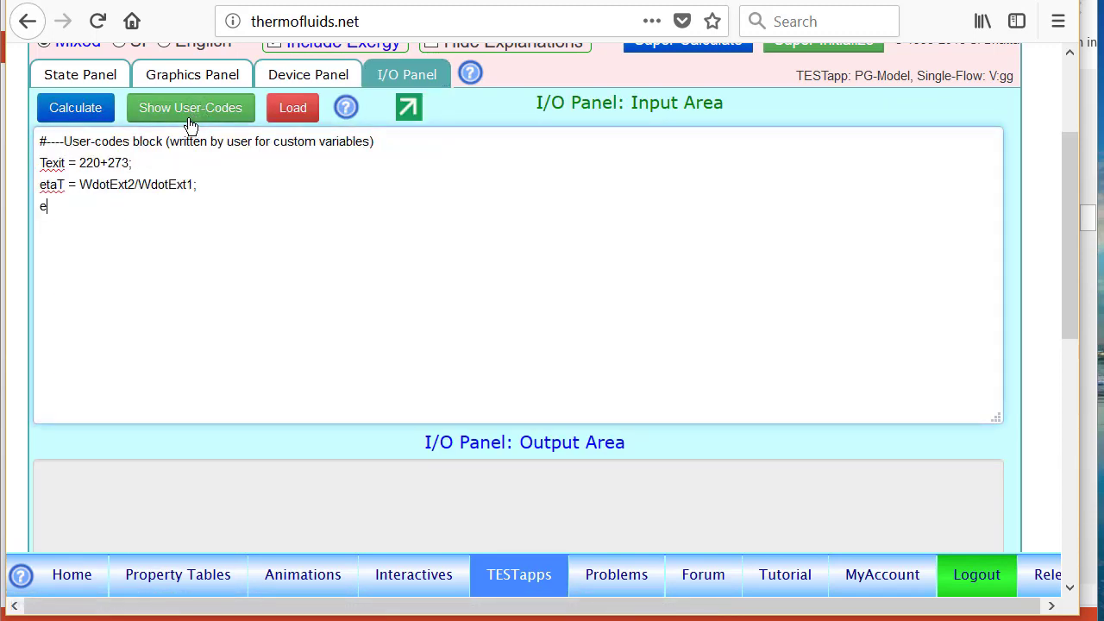
text(taExergy = WdotEx)
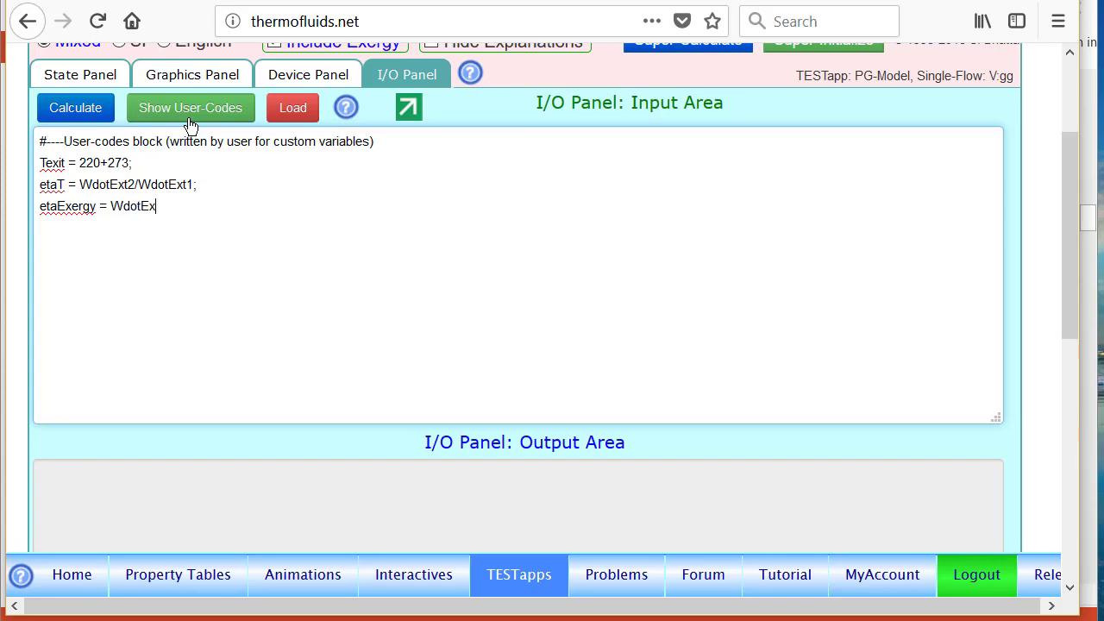
text(t2/WdotRev2;)
key(Return)
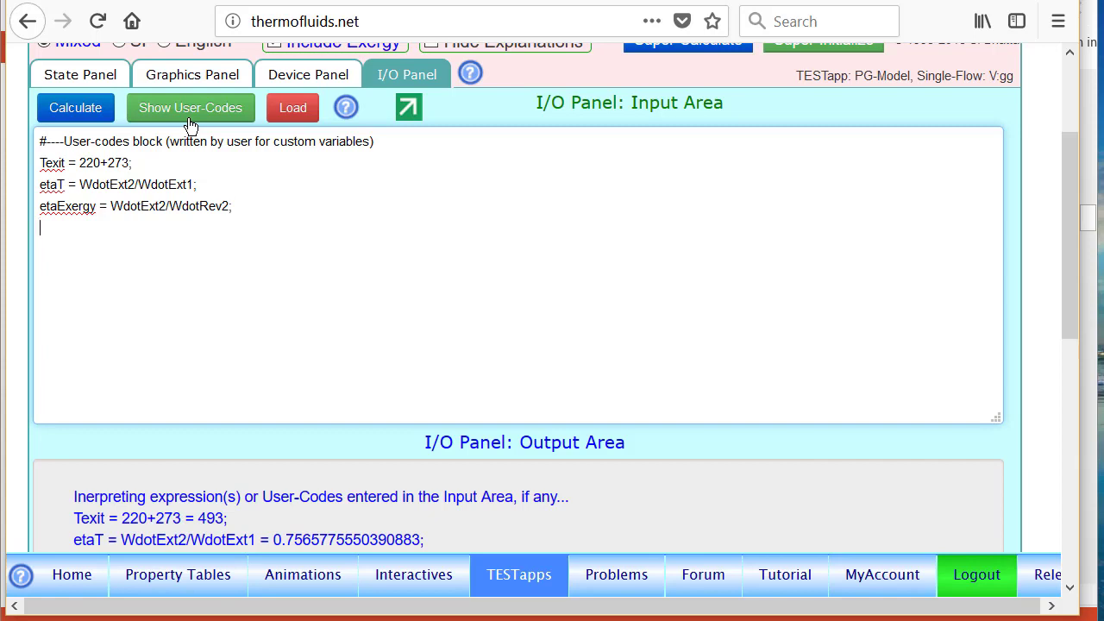
drag(1069, 303, 1069, 331)
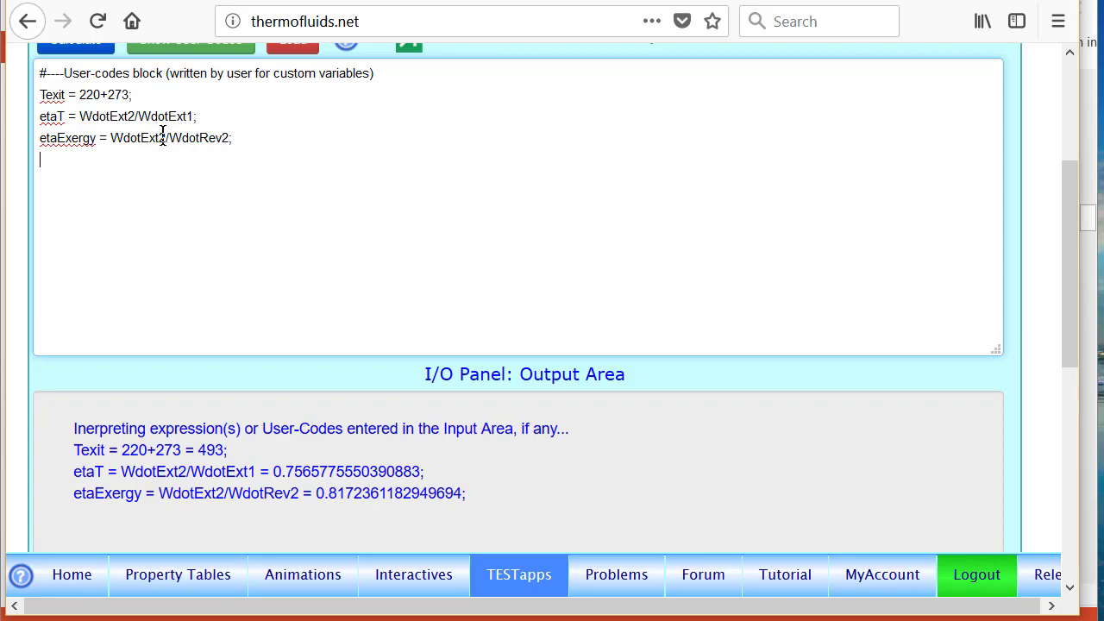
scroll(163, 138, up, 3)
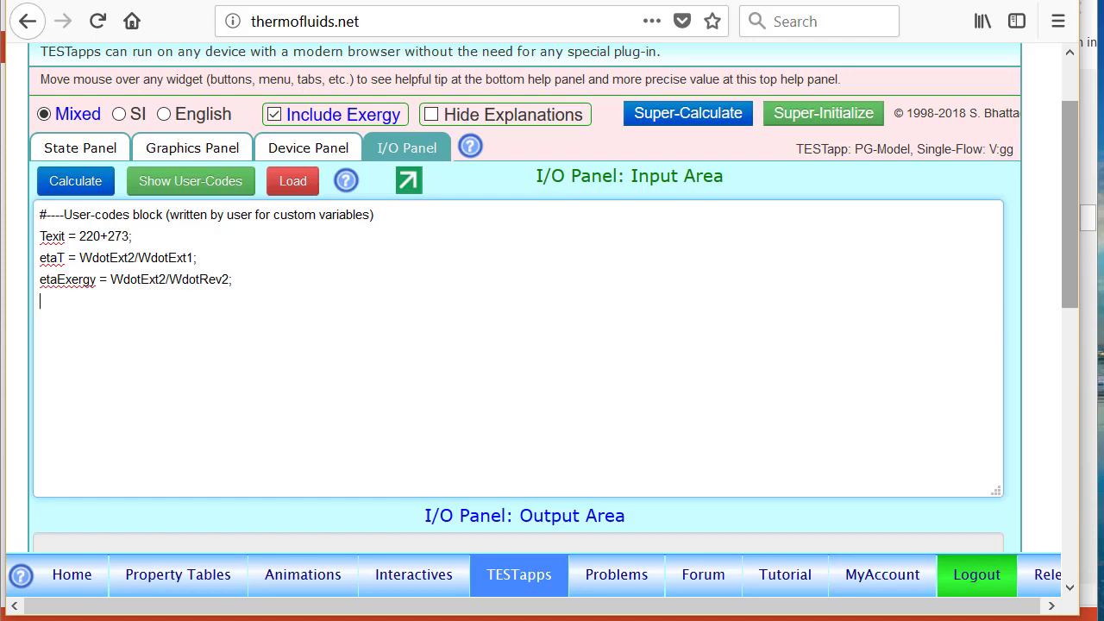
scroll(1082, 289, down, 5)
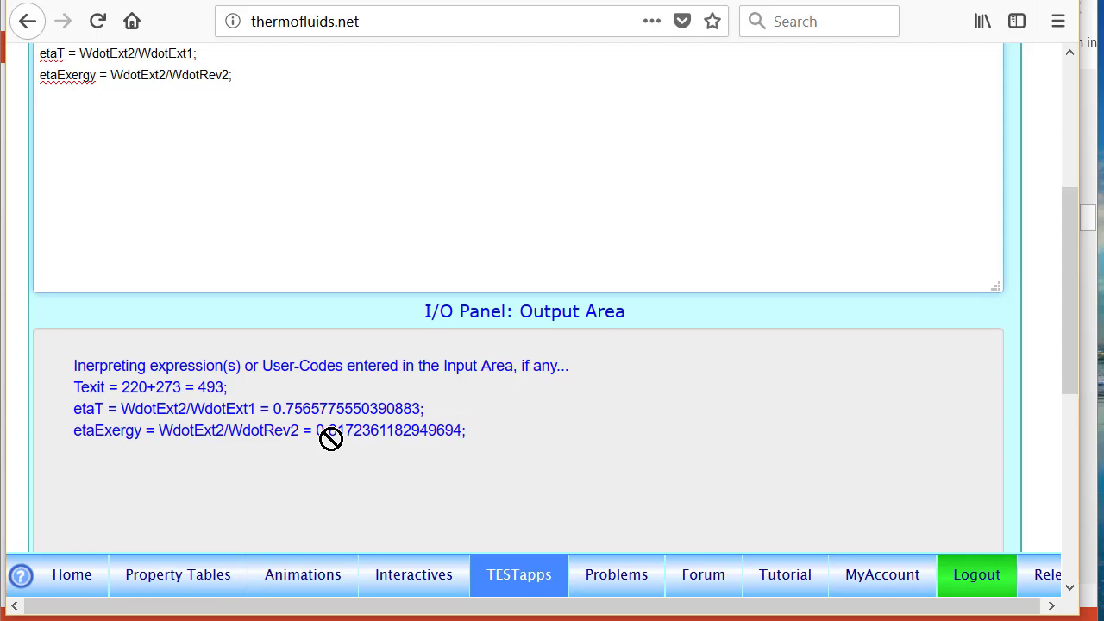
scroll(330, 439, up, 5)
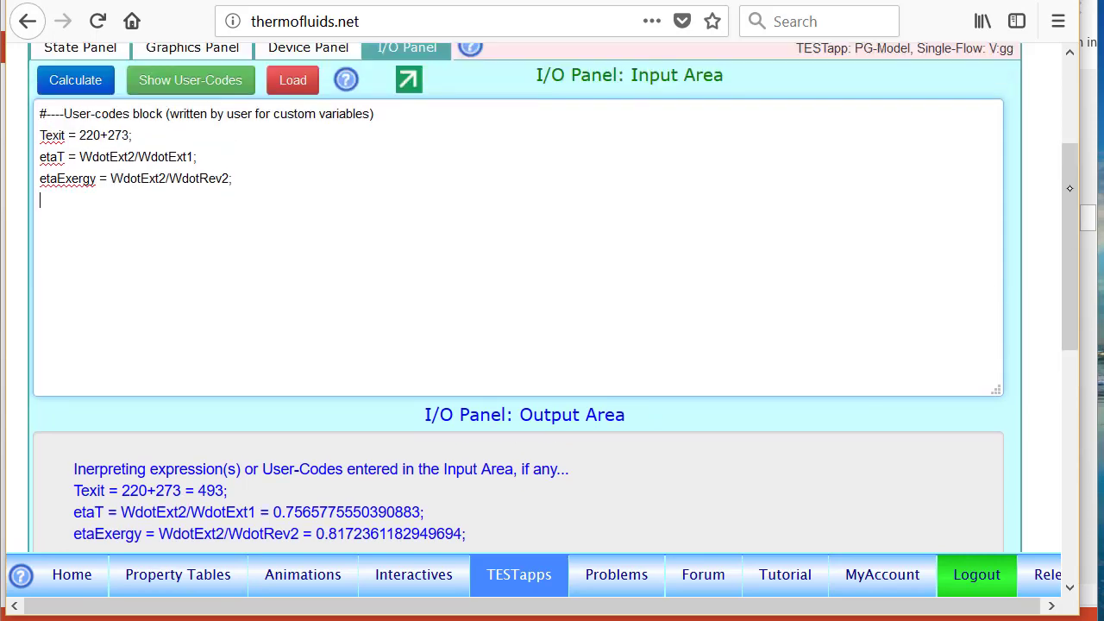
Review Device-2's calculated exergy variables together with its schematic and the exergy balance equation
click(317, 186)
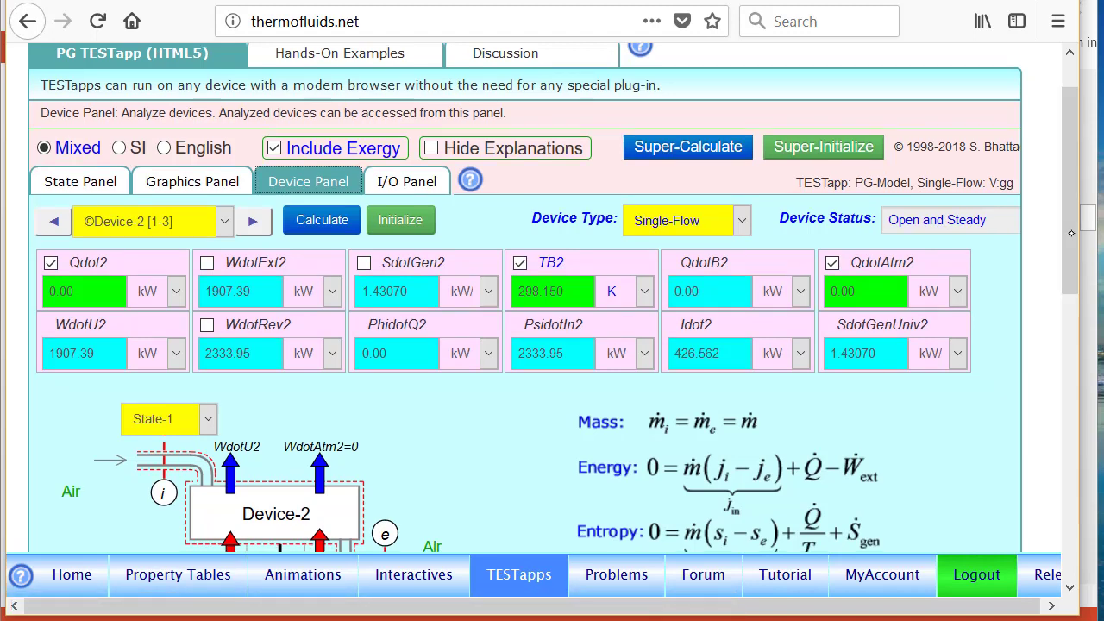
scroll(1056, 236, down, 4)
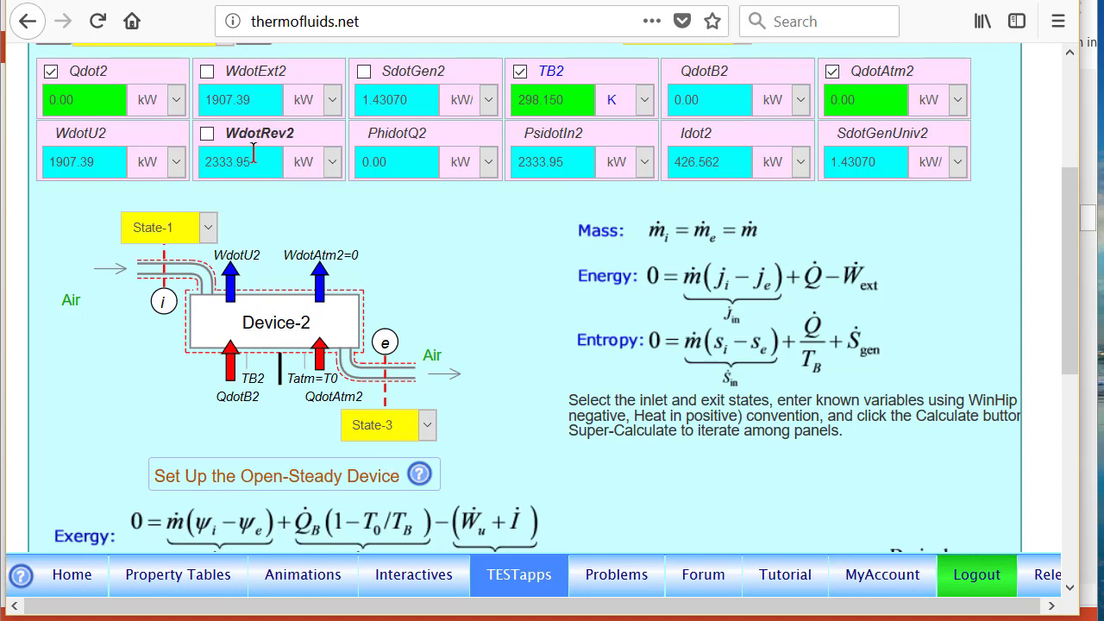
scroll(556, 297, down, 3)
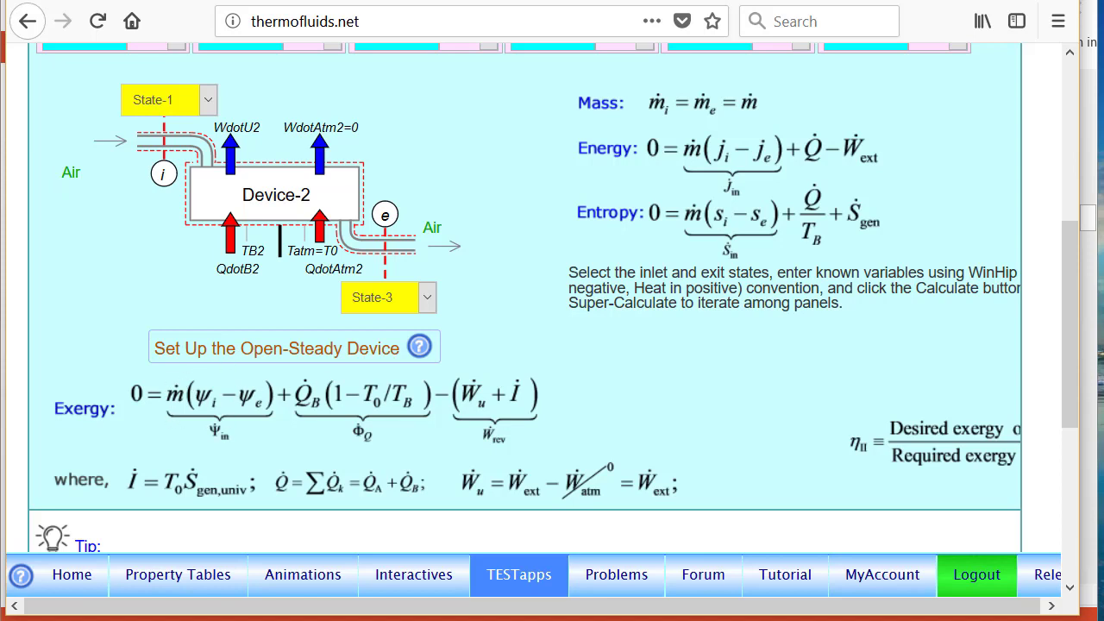
click(339, 44)
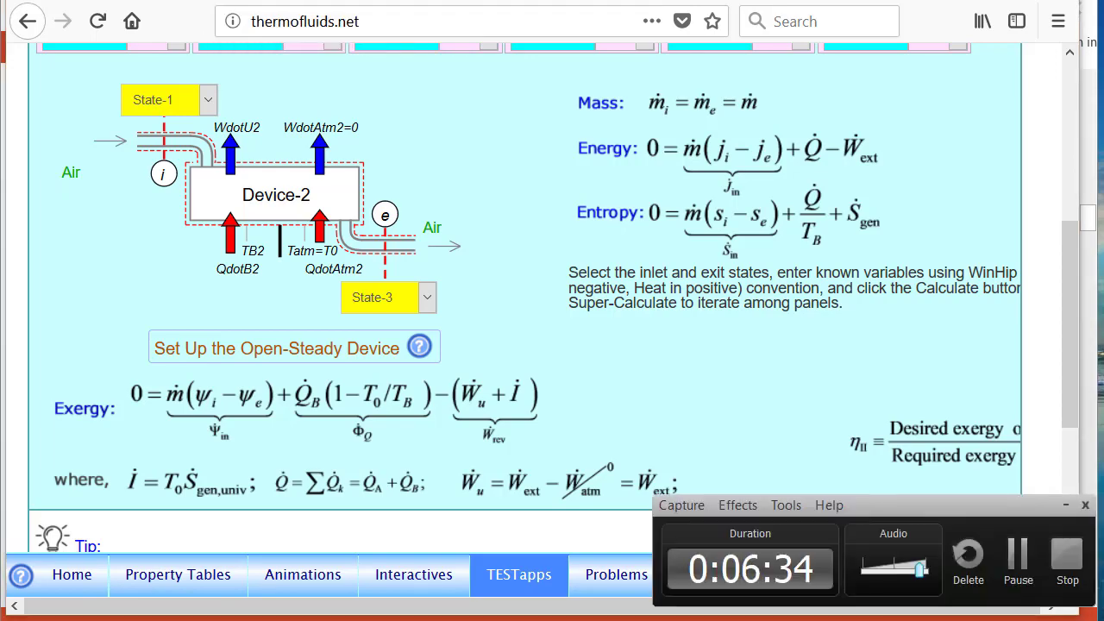